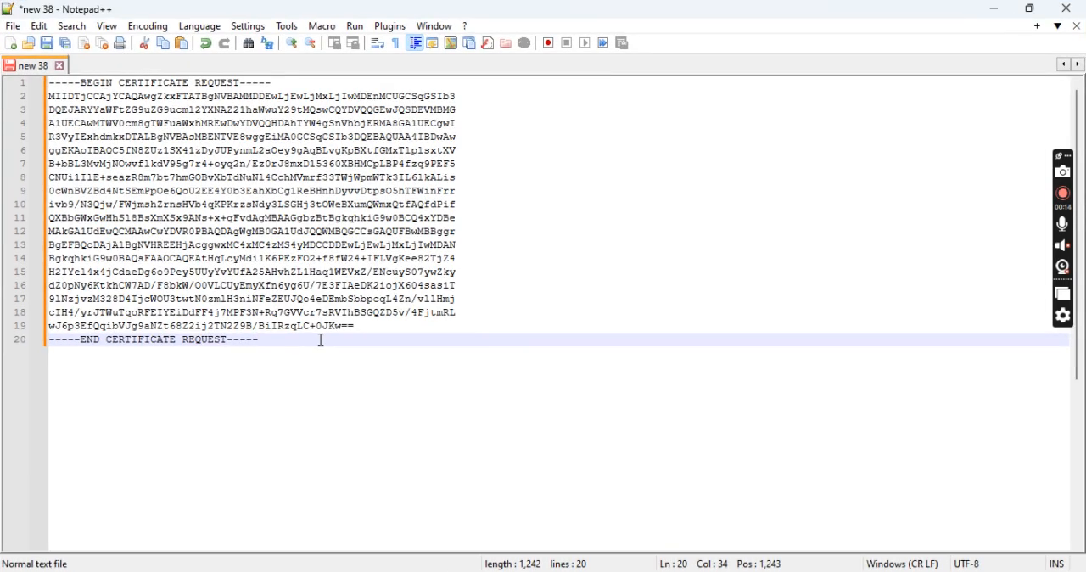
Copy the entire certificate request text and switch to pfSense in the browser to show its Certificates list
key(ctrl+a)
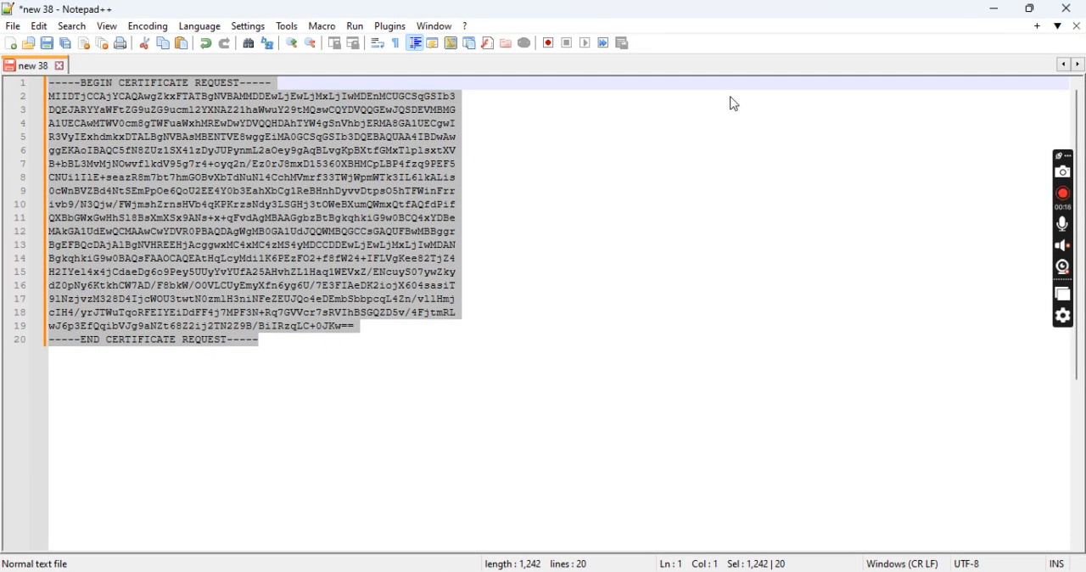
click(1002, 16)
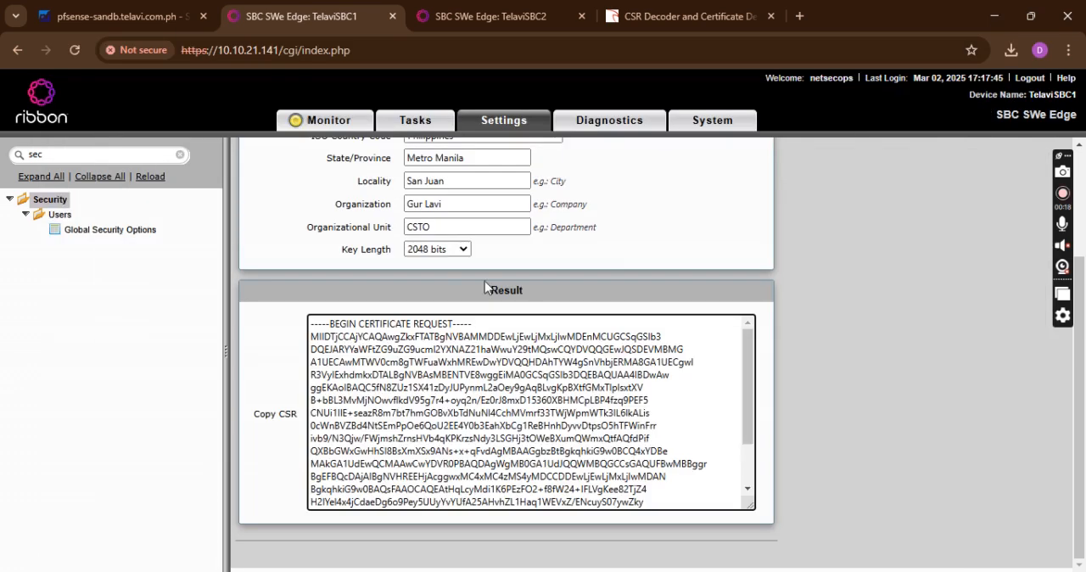
click(103, 28)
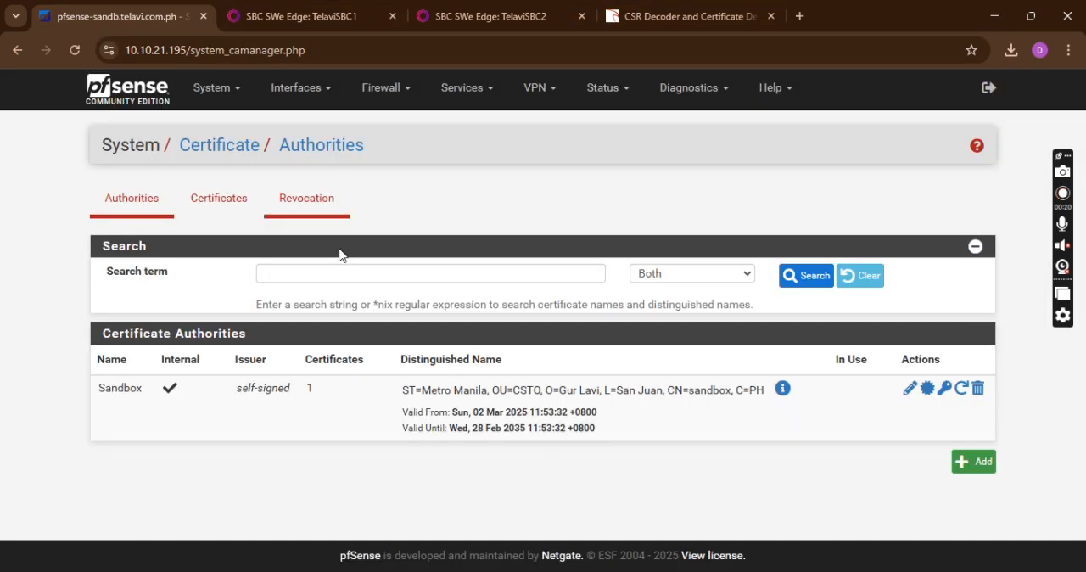
click(239, 212)
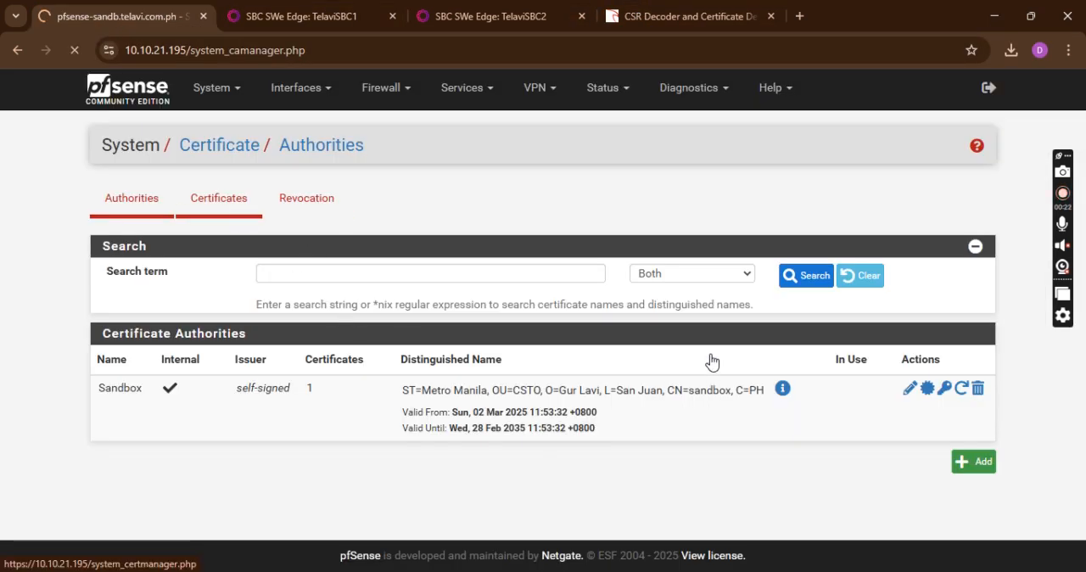
scroll(747, 509, down, 1)
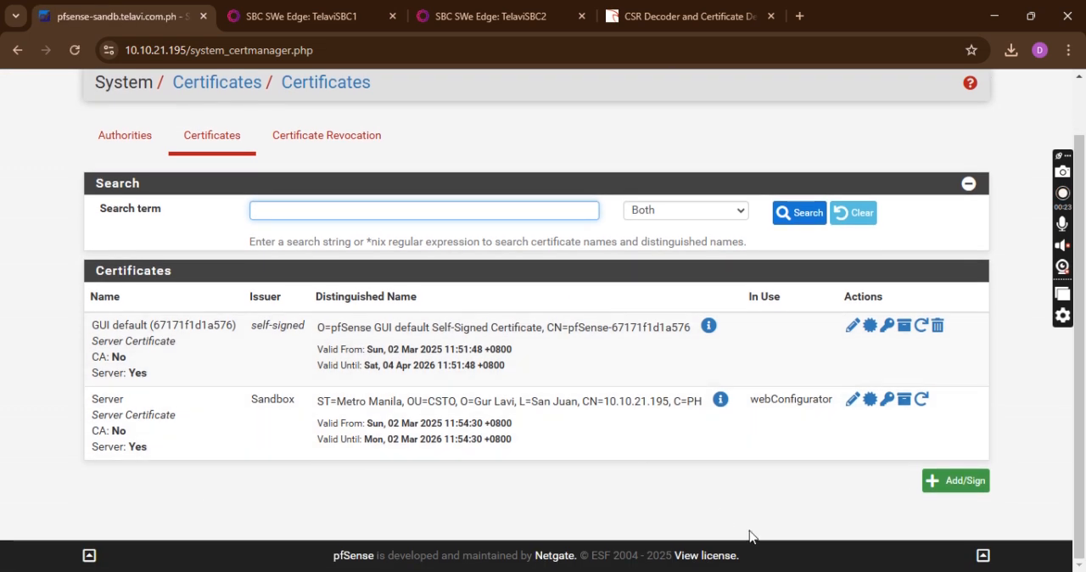
Start a new certificate entry using the method Sign a Certificate Signing Request, with the descriptive name Ribbon1
click(949, 481)
click(301, 280)
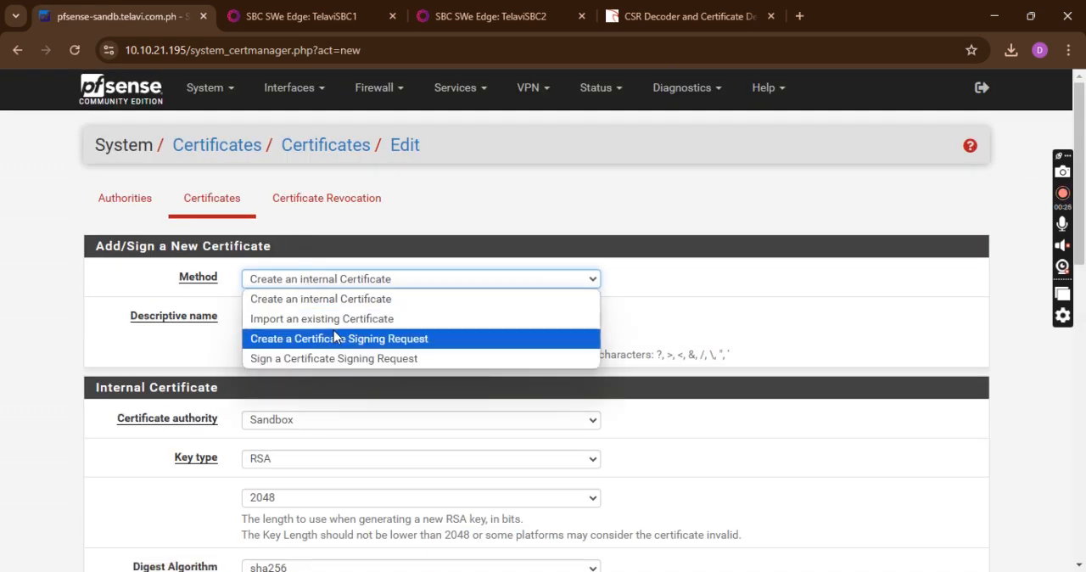
click(416, 360)
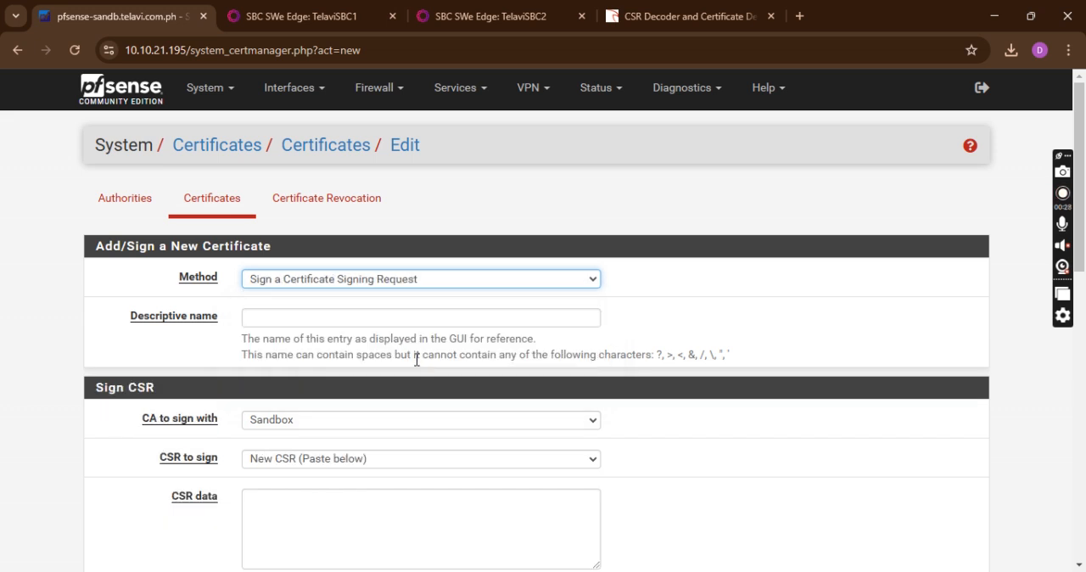
click(355, 326)
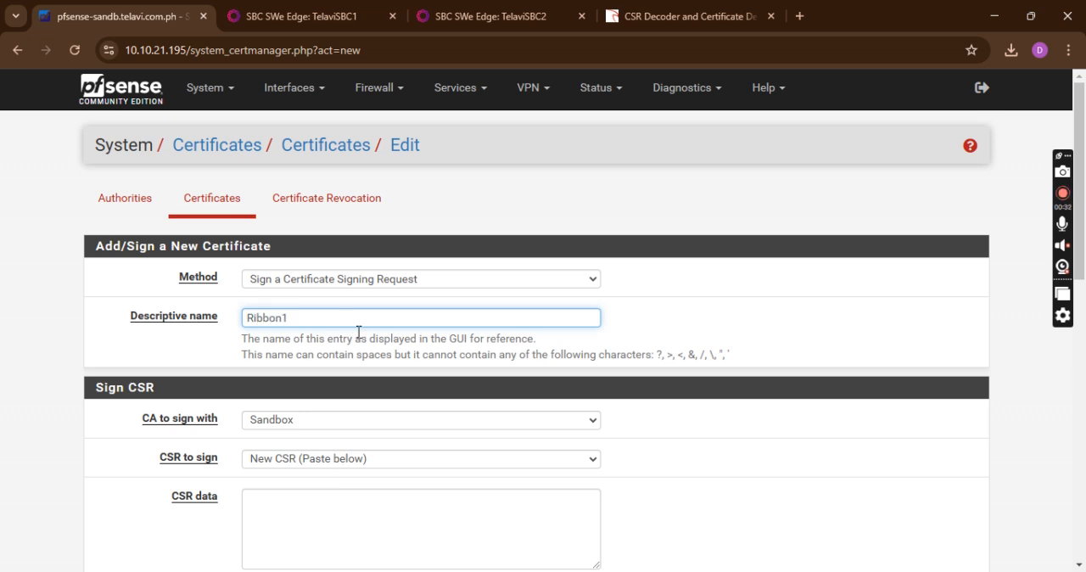
Paste the copied certificate request into the CSR data, with Sandbox as the signing CA
scroll(441, 330, down, 2)
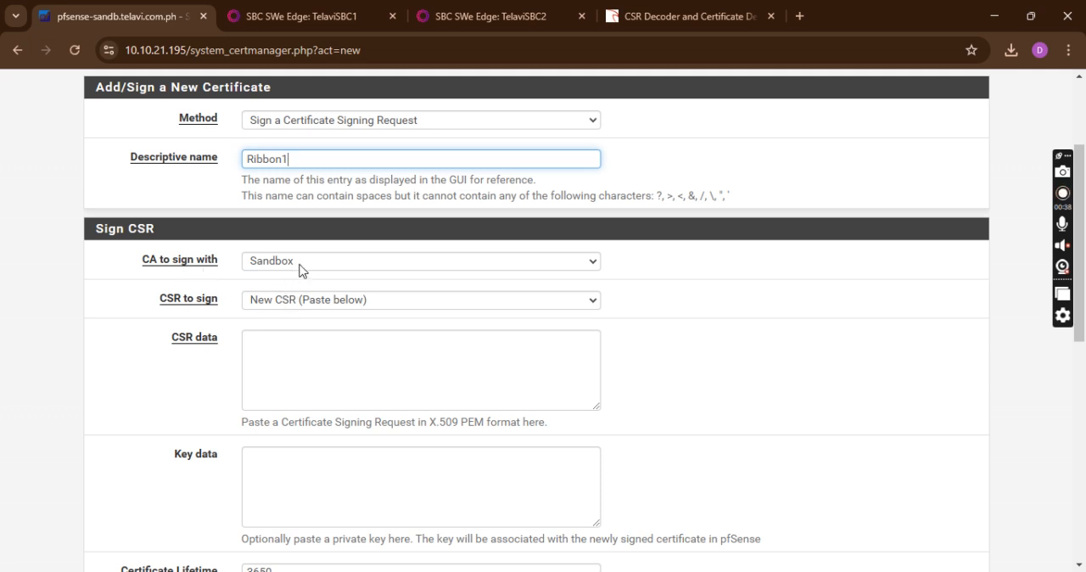
click(307, 360)
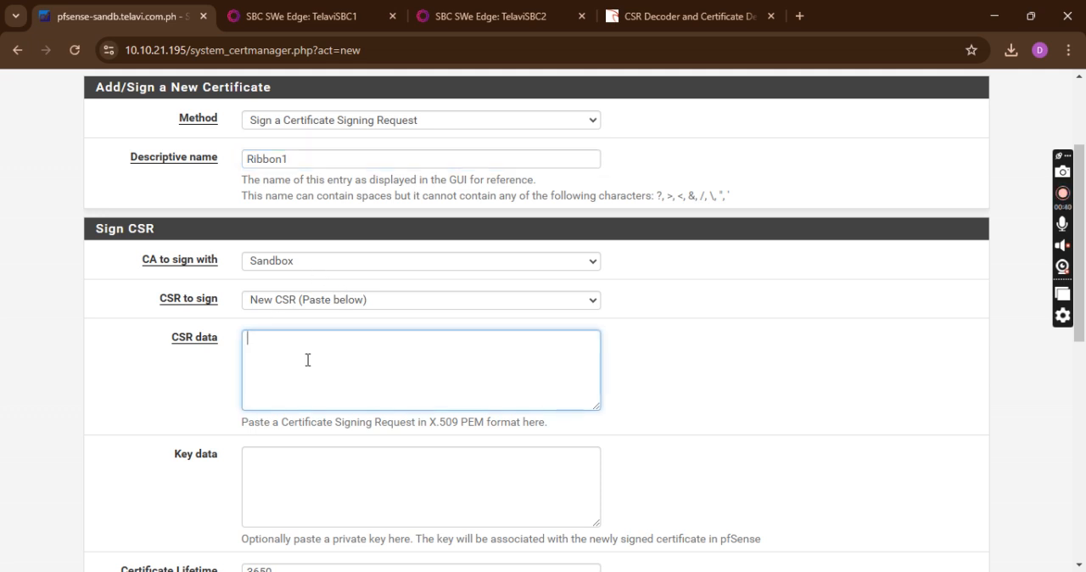
key(ctrl+v)
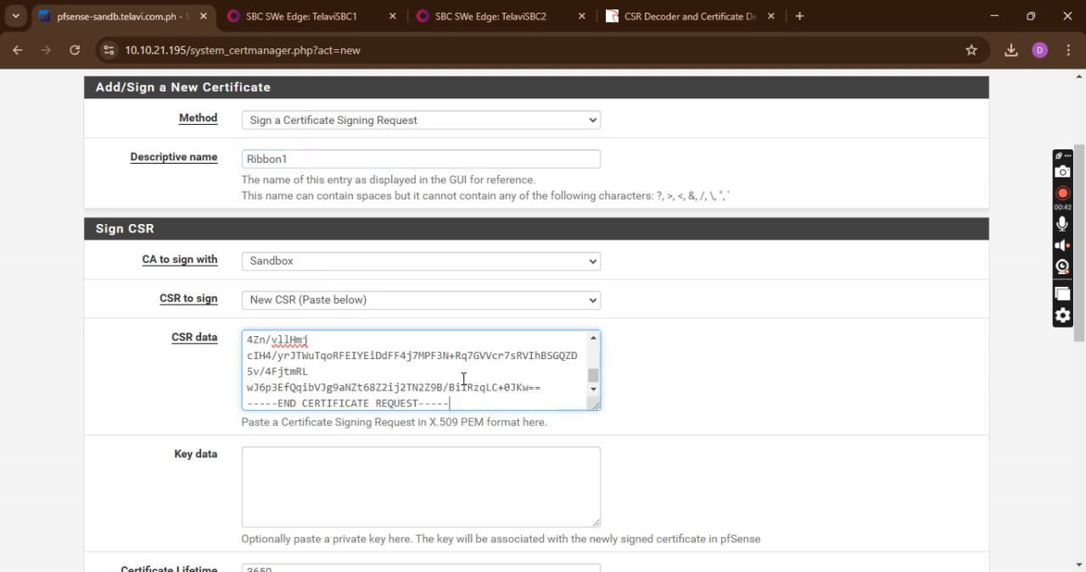
Set the certificate lifetime to 365 days with the sha256 digest, and choose Server Certificate as the certificate type
scroll(560, 417, down, 4)
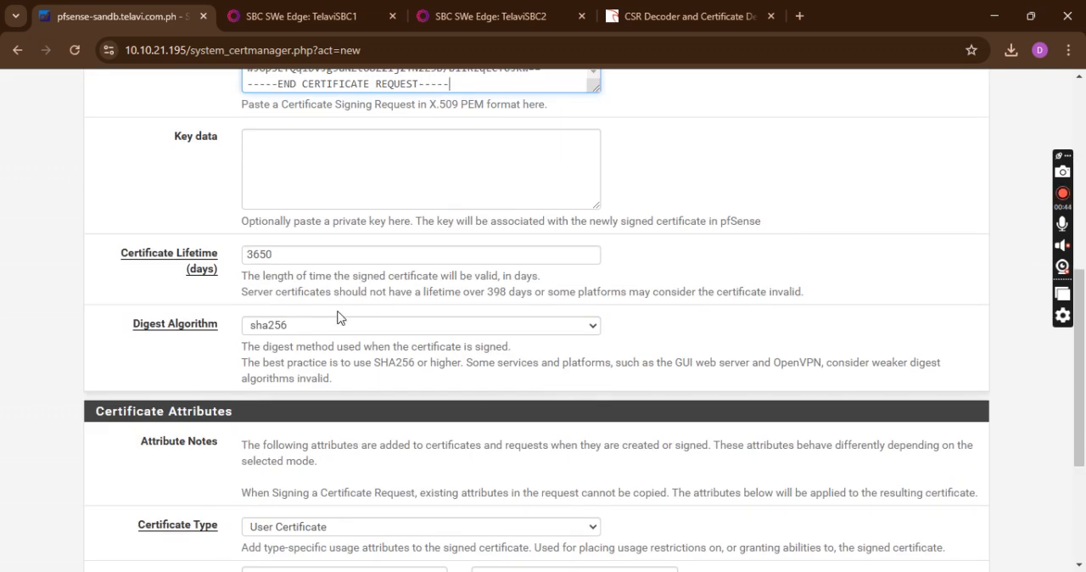
click(331, 325)
click(331, 325)
click(344, 260)
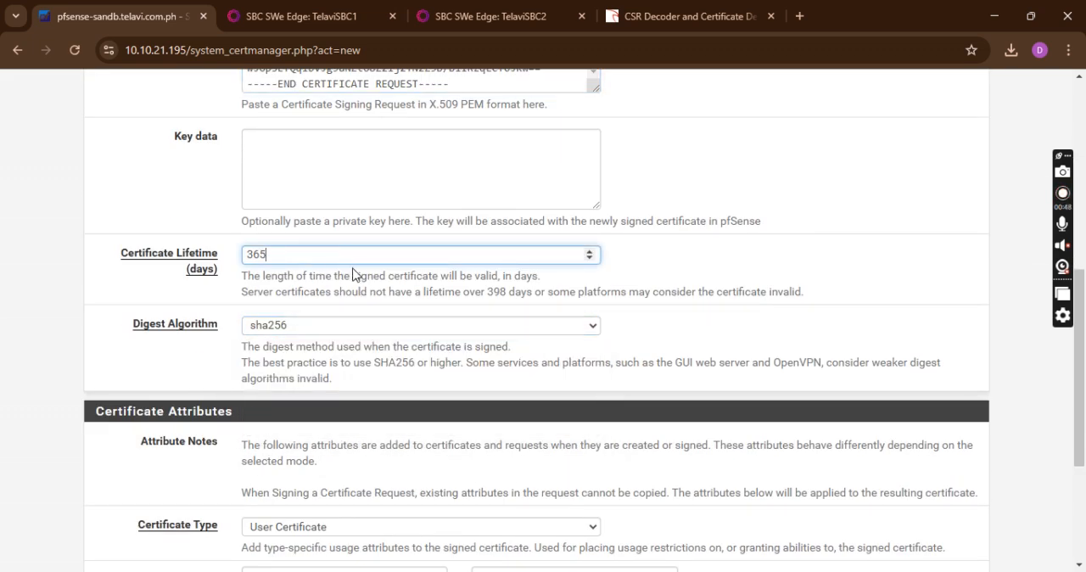
scroll(353, 274, down, 3)
click(388, 294)
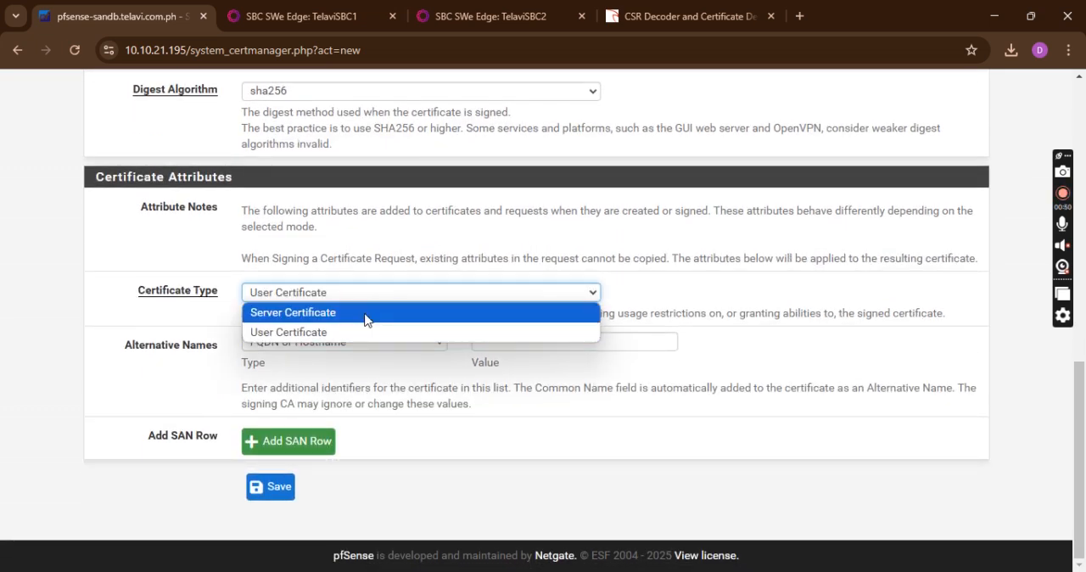
click(365, 312)
Add the alternative name 10.10.31.200 as an IP address and save the signed certificate
click(418, 343)
click(359, 381)
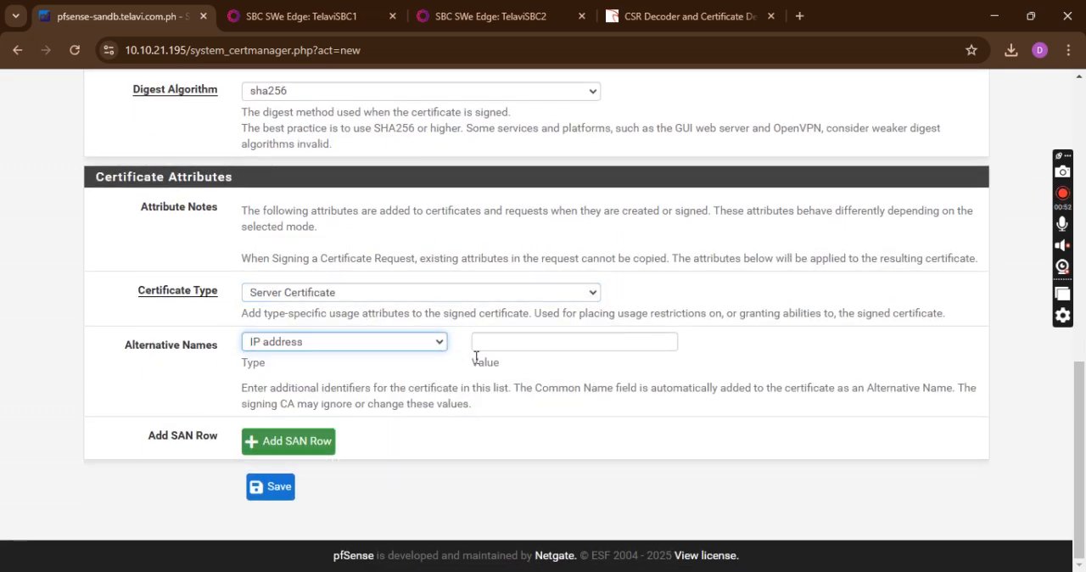
click(480, 347)
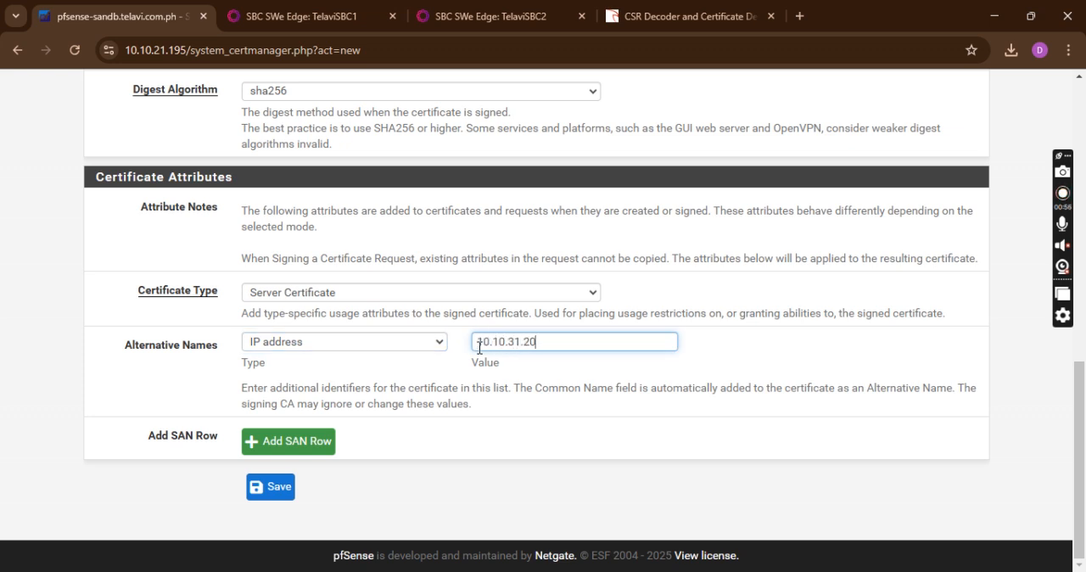
text(10.10.31.200)
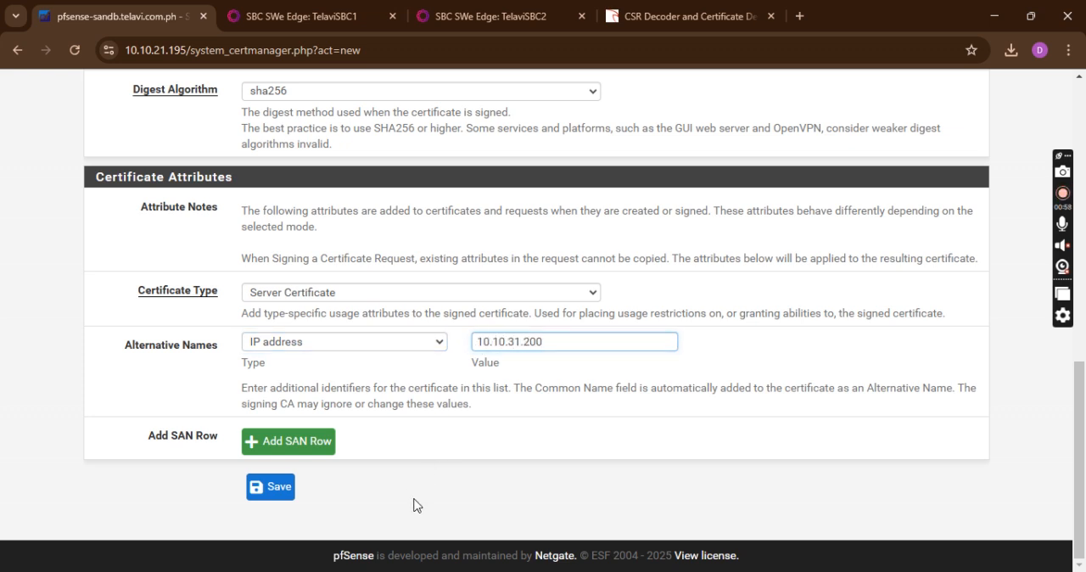
click(277, 497)
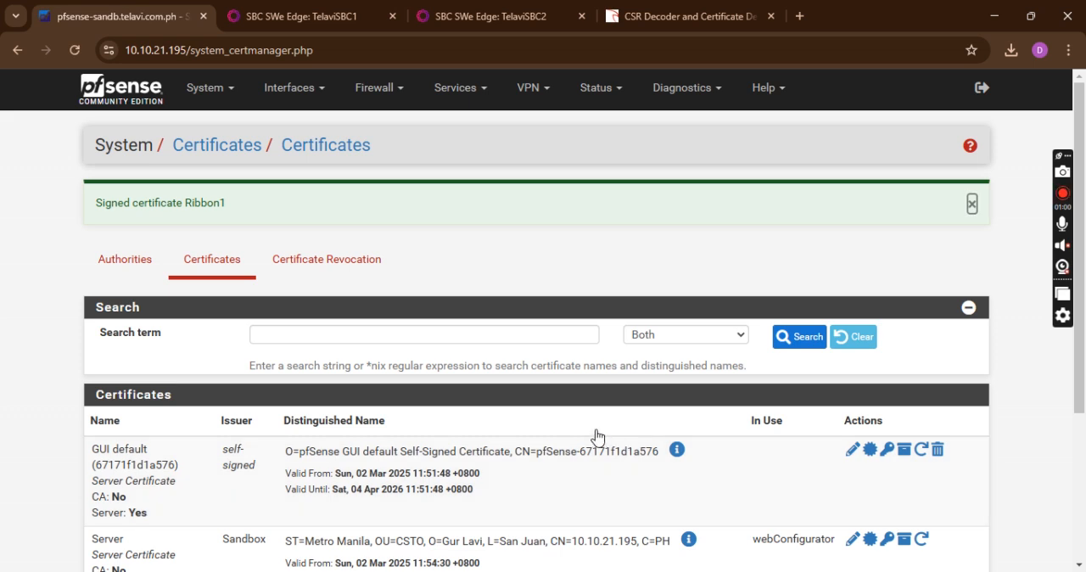
Export the Ribbon1 certificate and show the downloaded file in its folder
scroll(597, 436, down, 3)
click(871, 396)
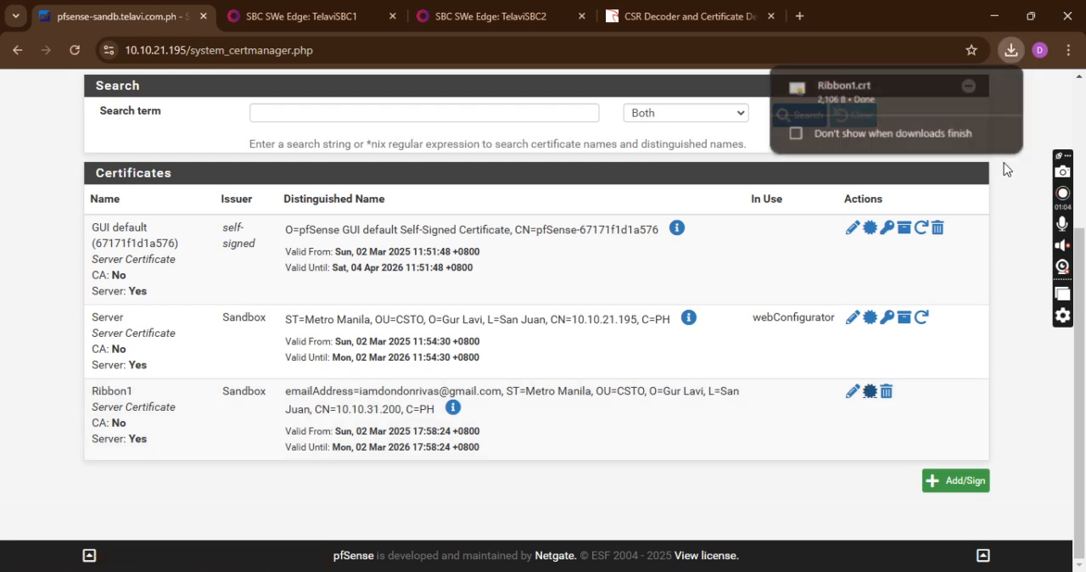
click(972, 90)
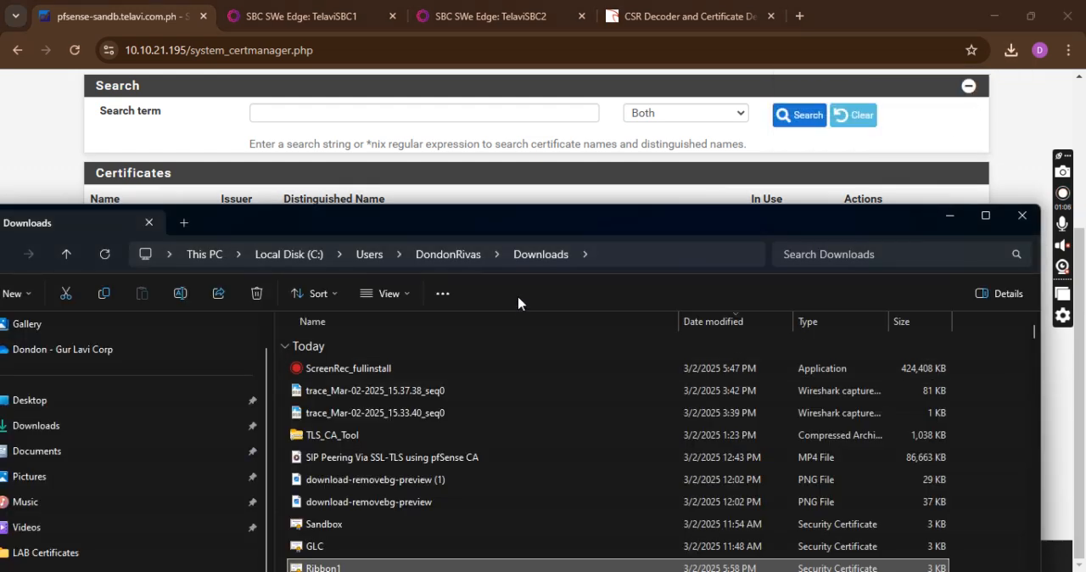
Open the downloaded Ribbon1 certificate file in Notepad++ and copy its entire text
right_click(363, 567)
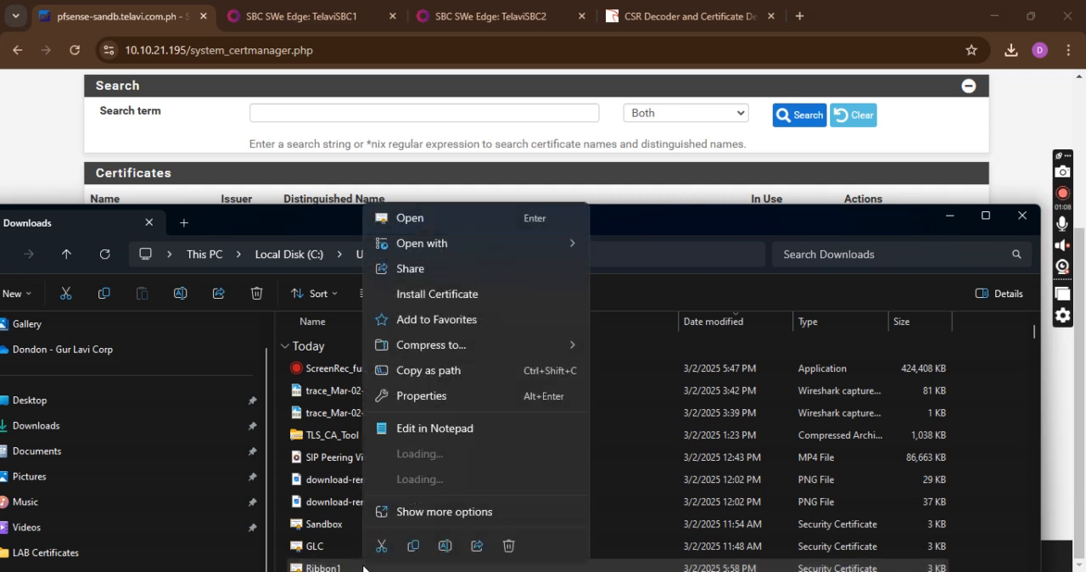
mouse_move(424, 457)
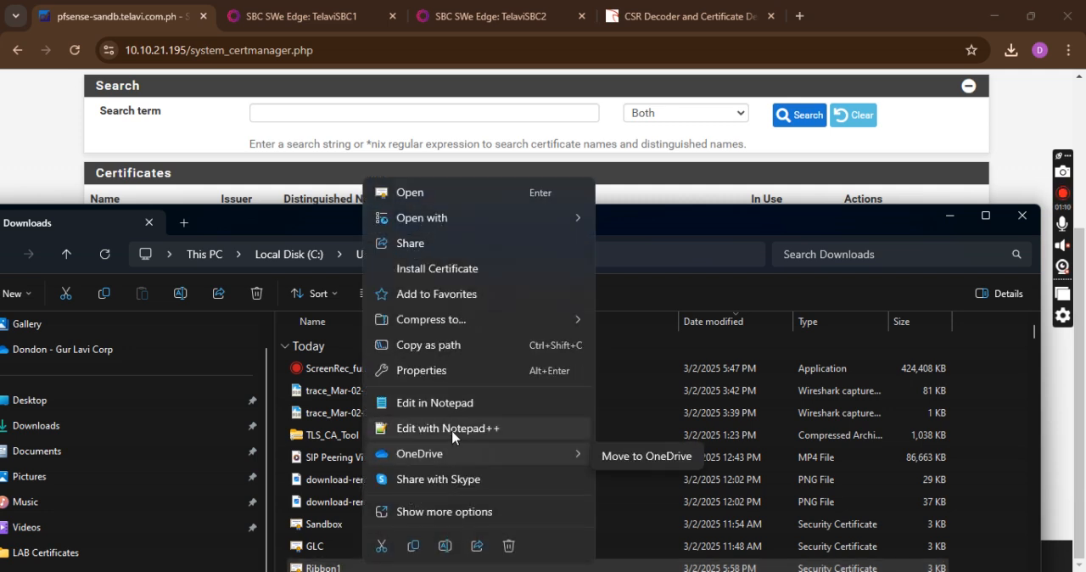
click(451, 431)
click(522, 272)
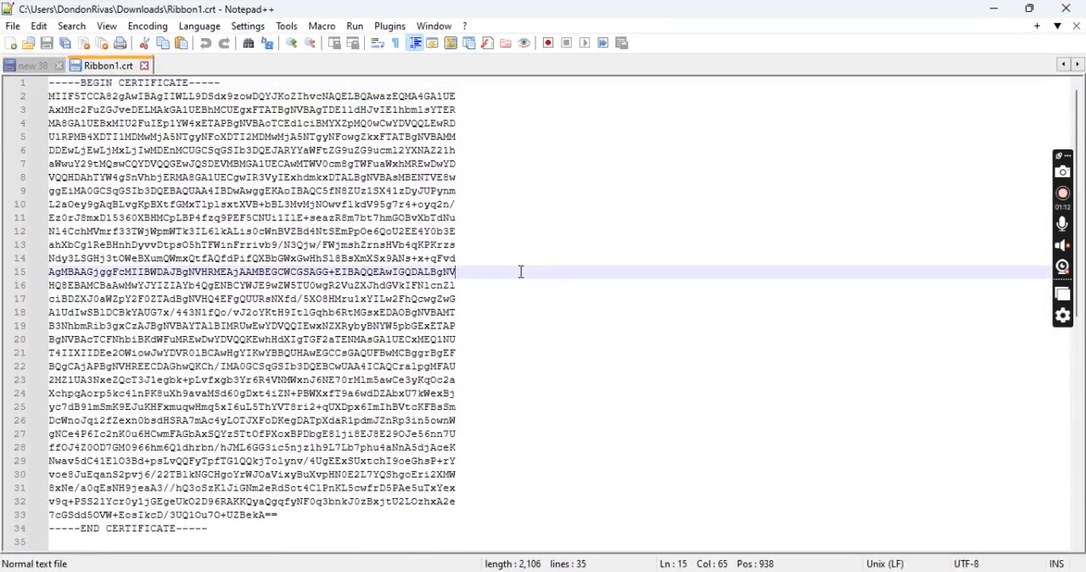
key(ctrl+a)
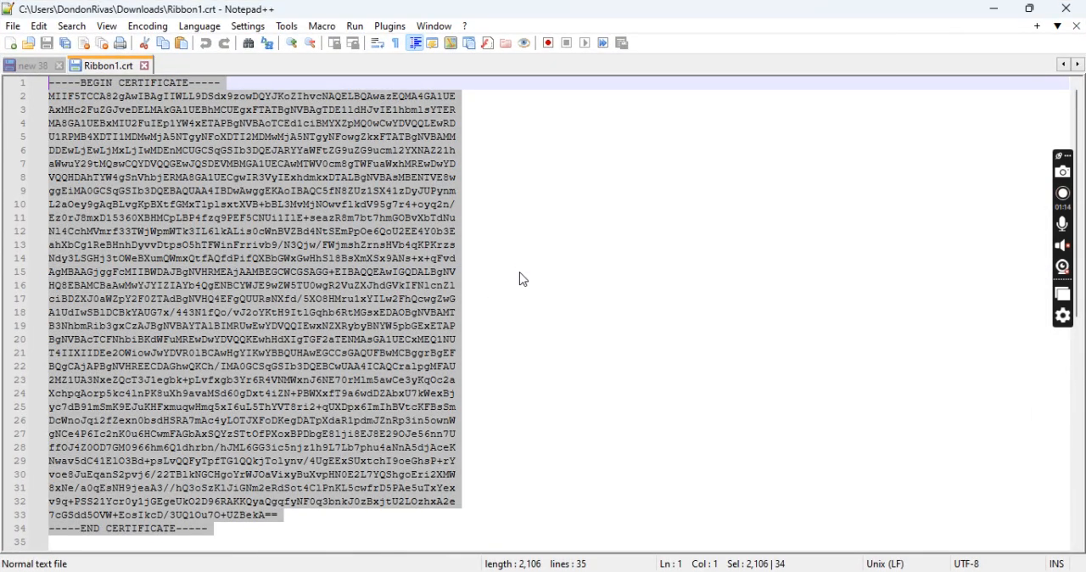
click(995, 9)
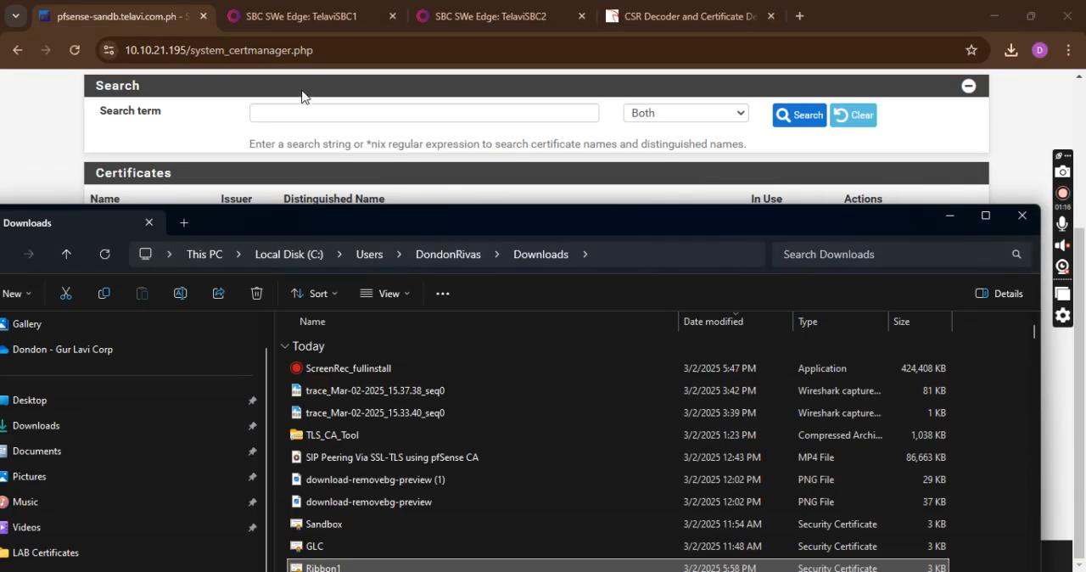
Switch to the TelaviSBC1 page in the browser and open the SBC Primary Certificate from the security settings
click(276, 18)
scroll(457, 299, up, 3)
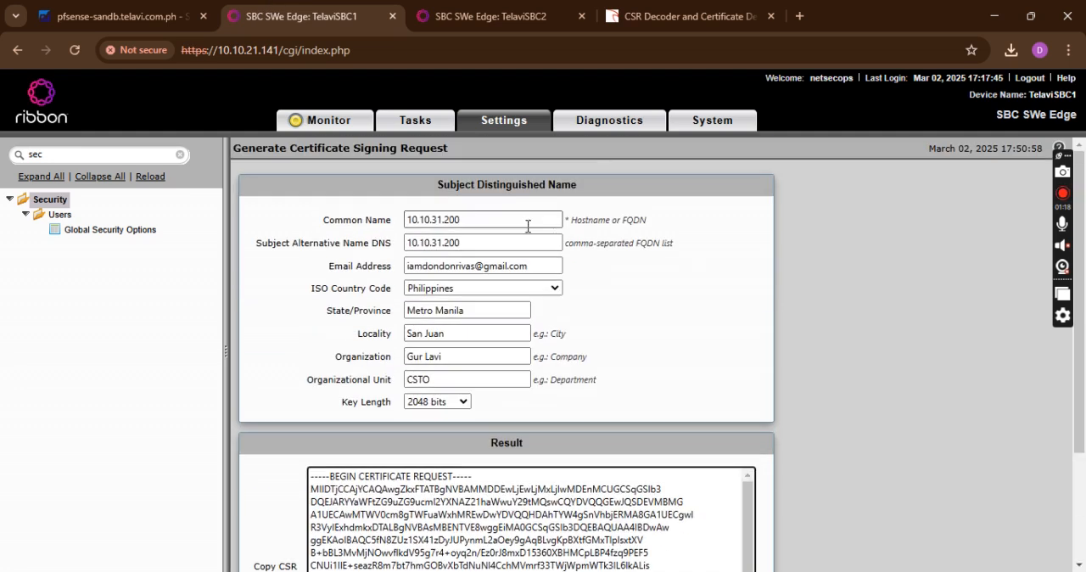
click(59, 203)
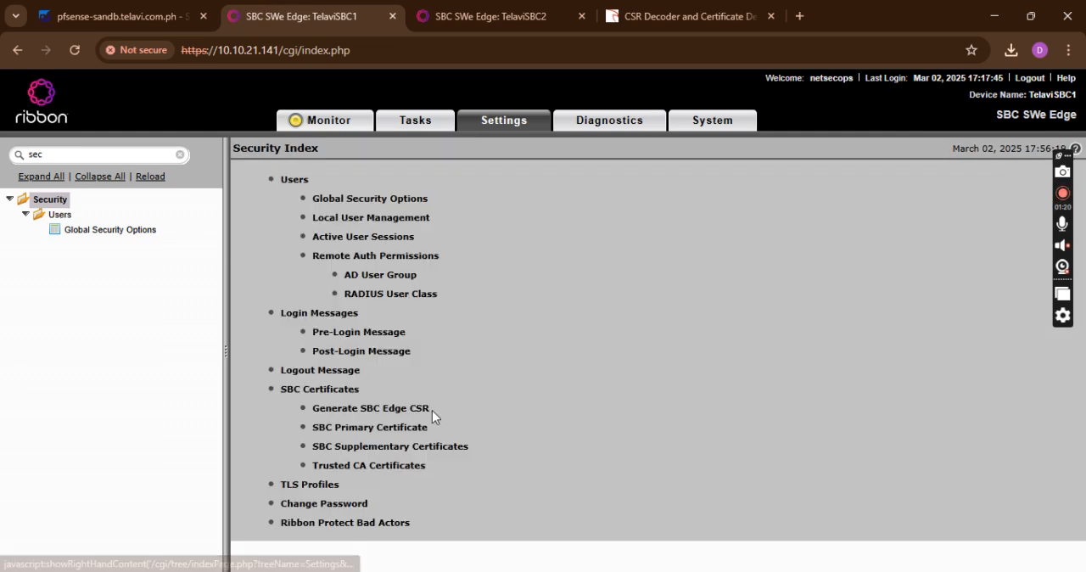
click(394, 433)
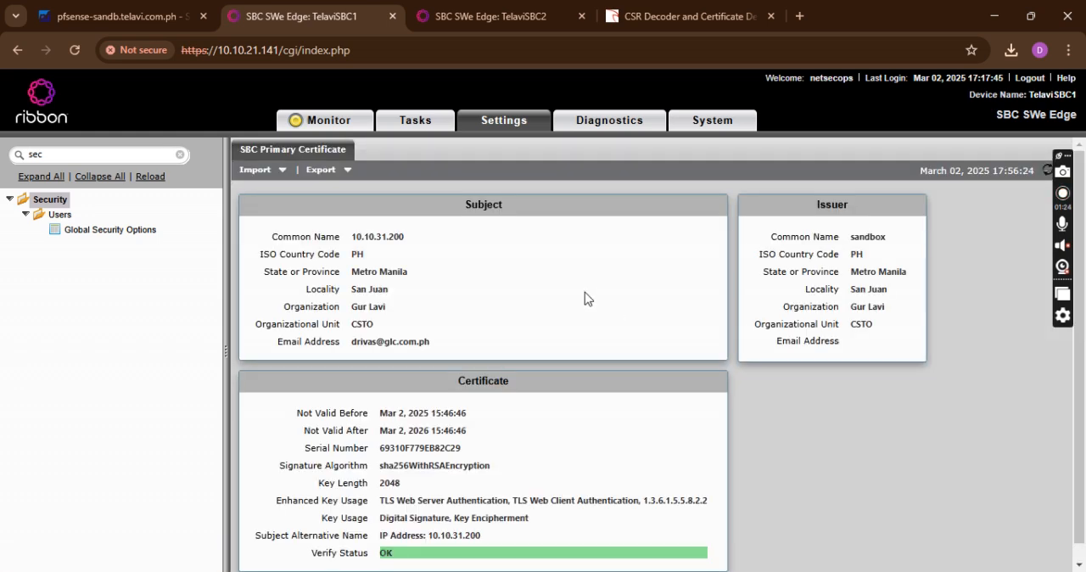
Import the copied certificate text as the SBC's X.509 server certificate in Copy and Paste mode and confirm the import
click(268, 172)
click(258, 197)
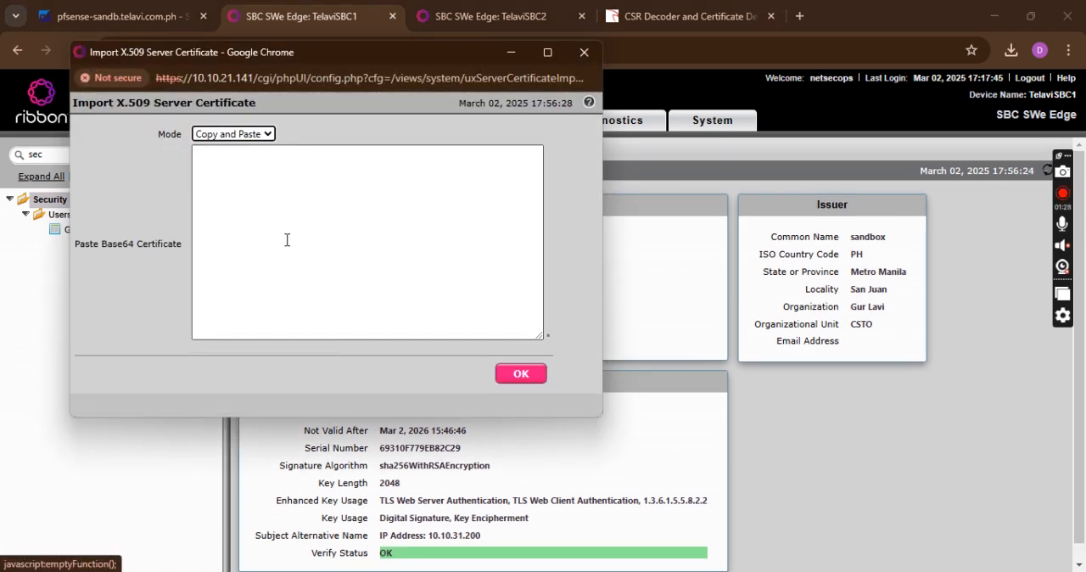
click(298, 185)
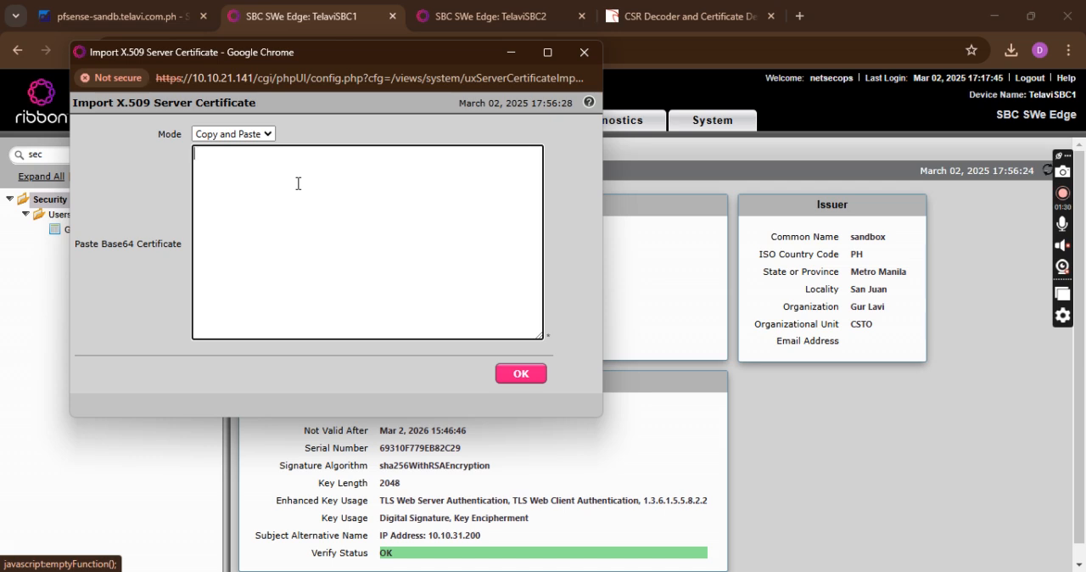
key(ctrl+v)
key(BackSpace)
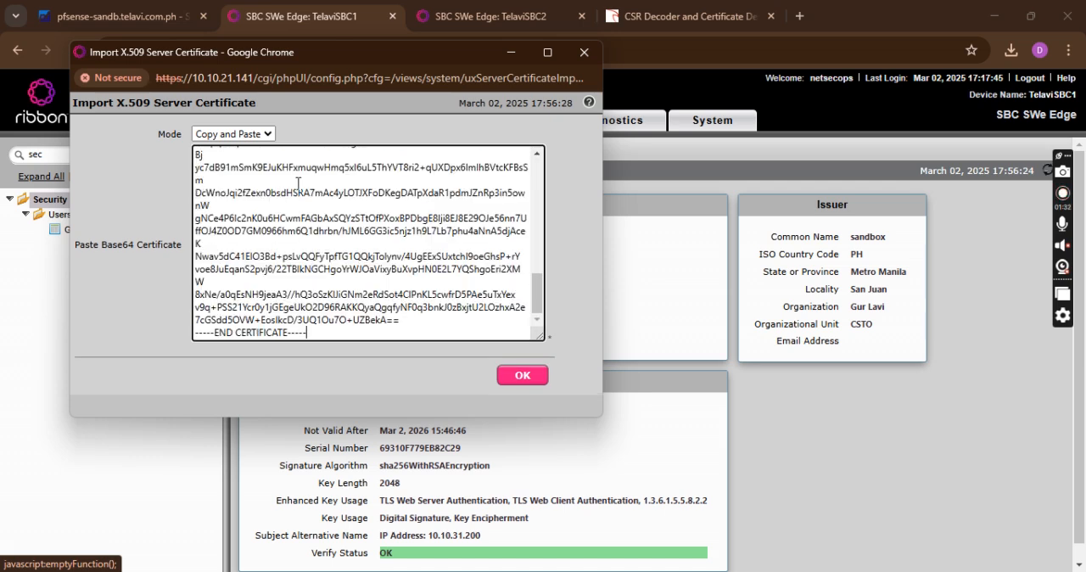
click(523, 375)
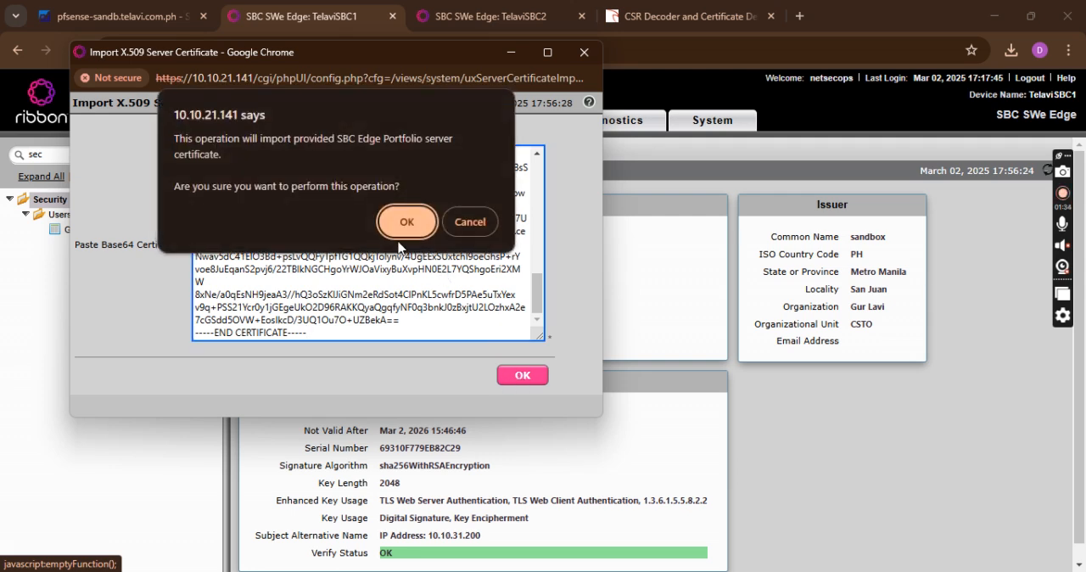
click(407, 217)
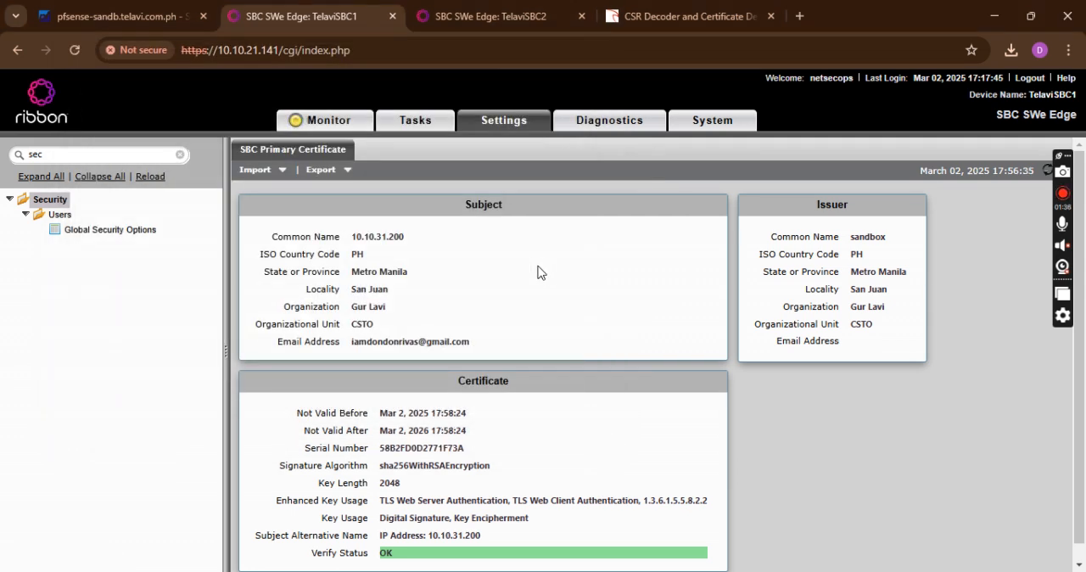
Examine the imported certificate's subject details, including the e-mail address, and its issuer information
drag(357, 239, 389, 273)
click(437, 266)
drag(352, 308, 489, 332)
scroll(489, 332, down, 1)
drag(351, 326, 504, 348)
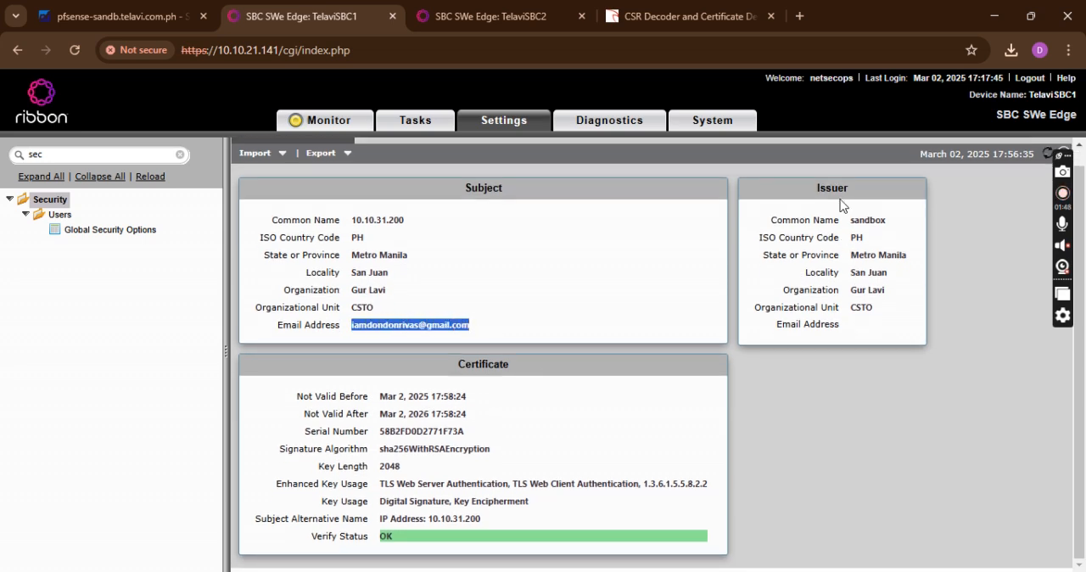
drag(821, 190, 850, 243)
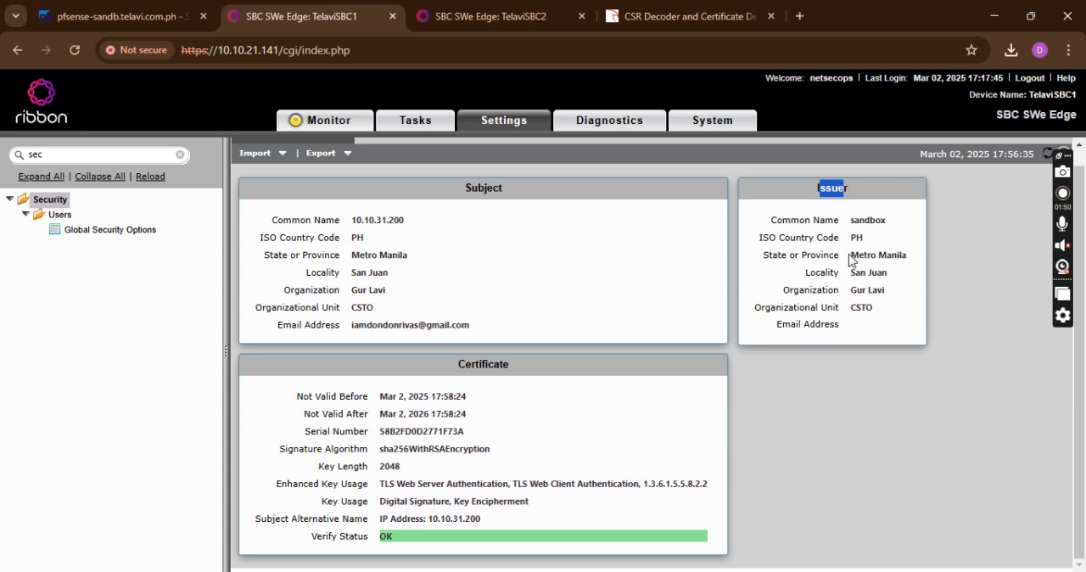
Examine the imported certificate's issuer details, Subject Alternative Name and Verify Status
scroll(848, 254, up, 1)
mouse_move(856, 239)
mouse_down()
mouse_move(877, 240)
mouse_move(865, 256)
mouse_up()
scroll(691, 346, down, 1)
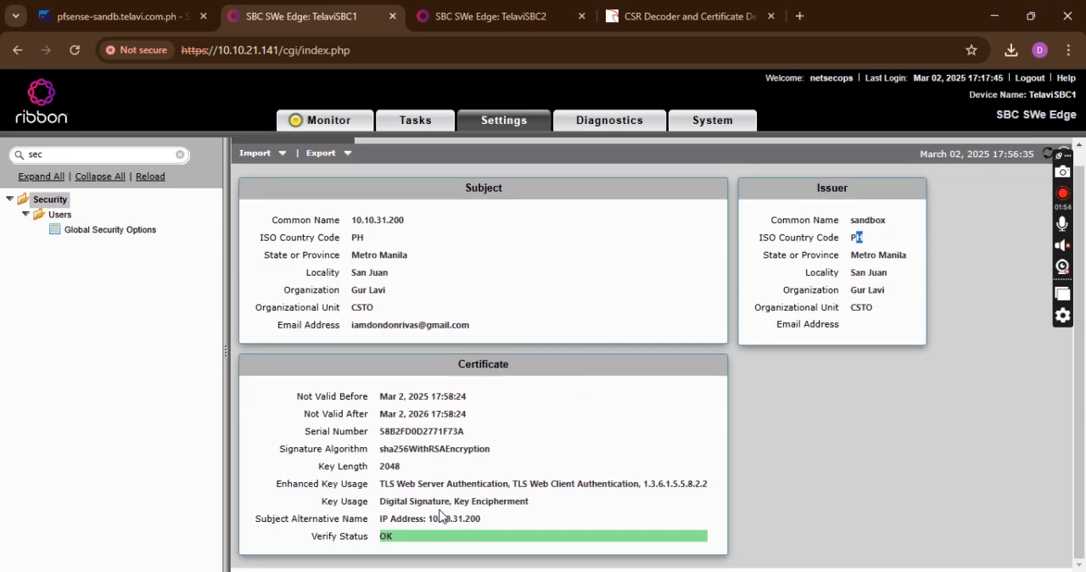
drag(253, 524, 365, 514)
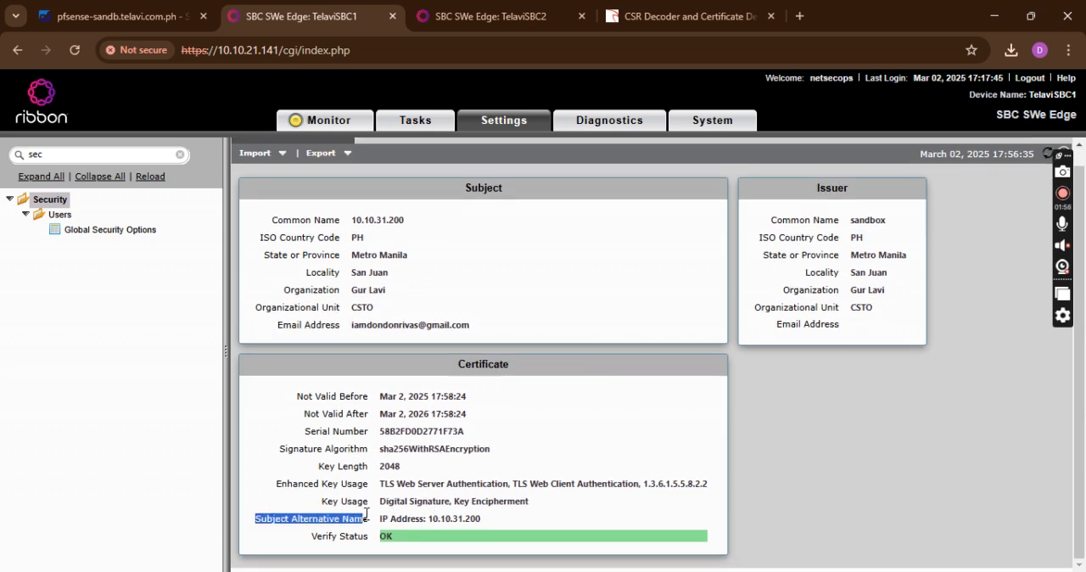
drag(313, 537, 373, 536)
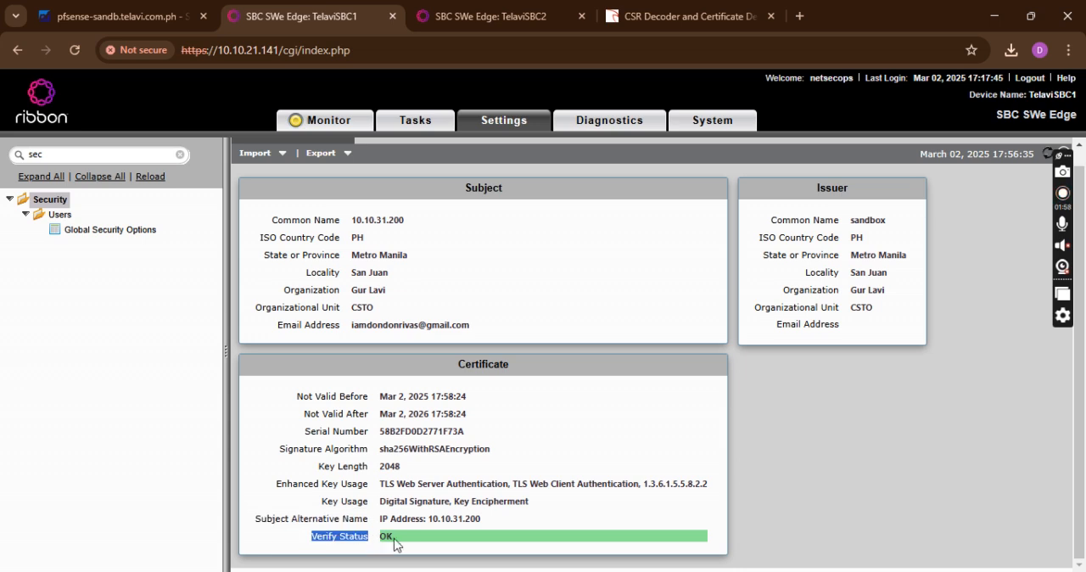
scroll(506, 507, up, 1)
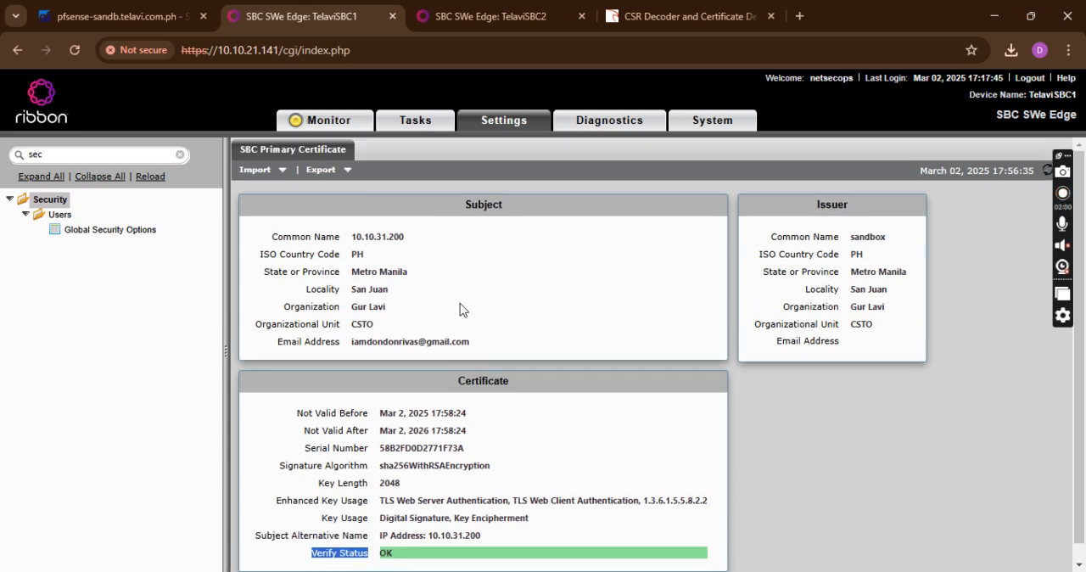
Switch to the TelaviSBC2 page, find the security settings by searching "sec", and open the Generate SBC Edge CSR form
click(462, 16)
click(113, 155)
text(sec)
click(58, 200)
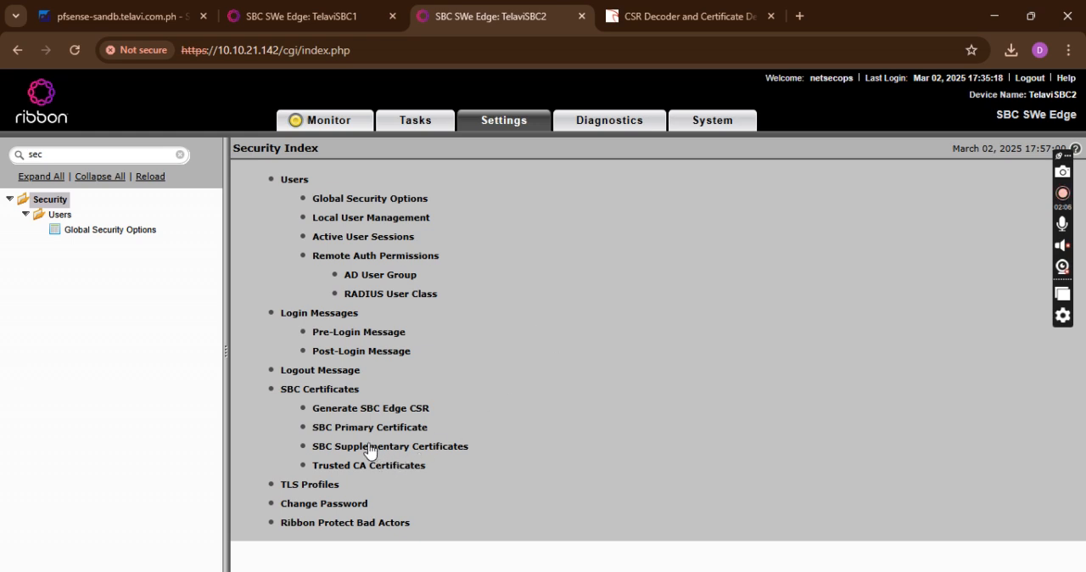
click(372, 408)
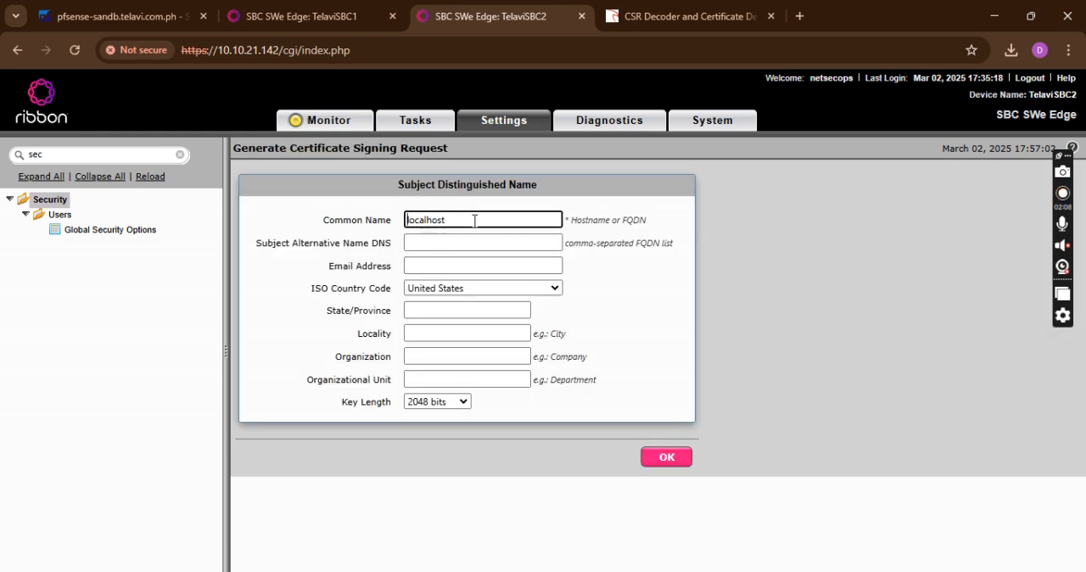
Set both the Common Name and the Subject Alternative Name DNS of the signing request to 10.10.31.201
drag(473, 219, 284, 218)
text(10.10.31.201)
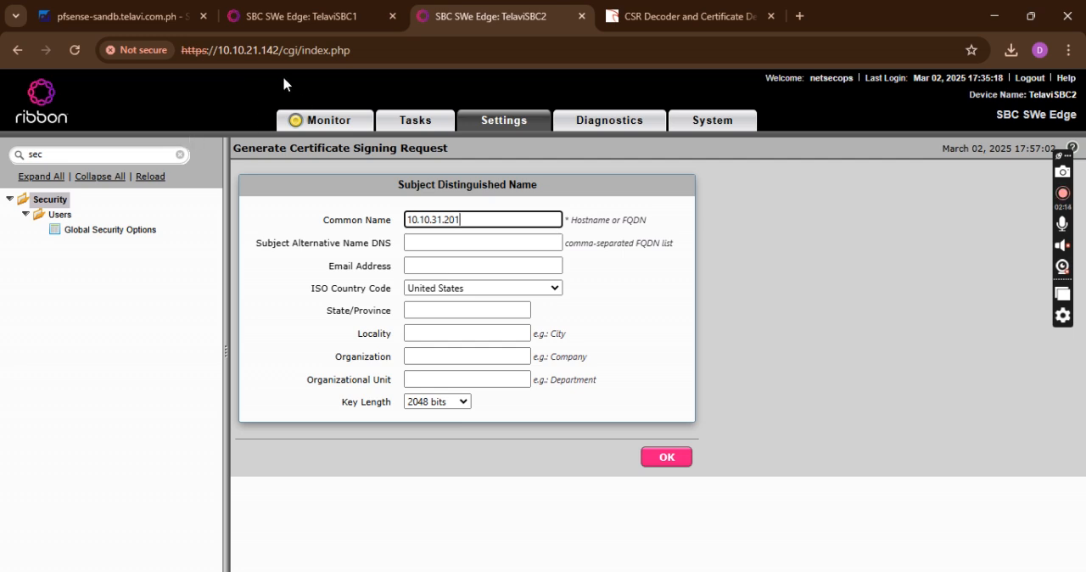
drag(467, 220, 389, 235)
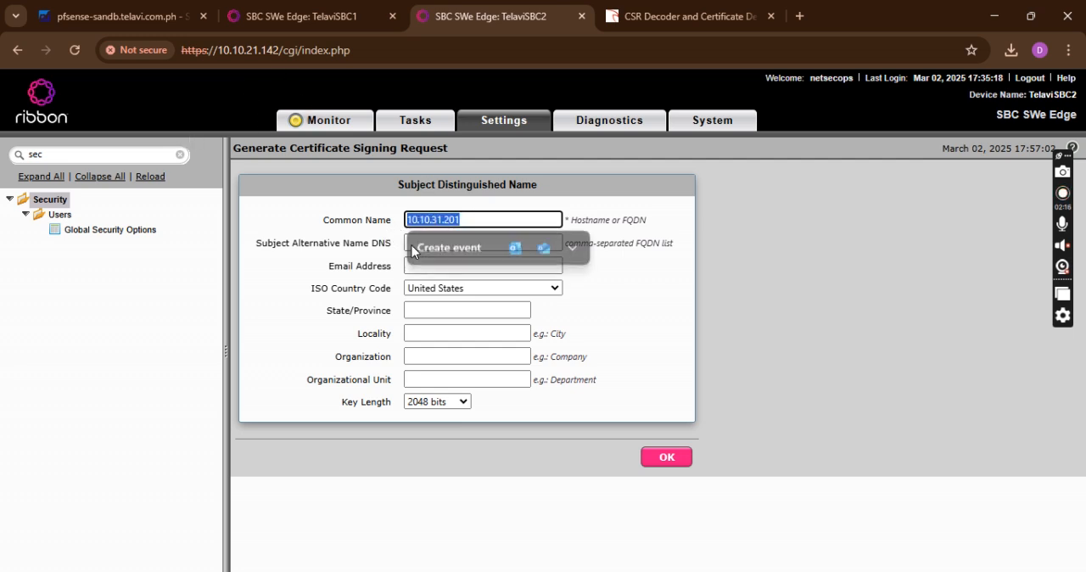
key(ctrl+c)
click(408, 243)
key(ctrl+v)
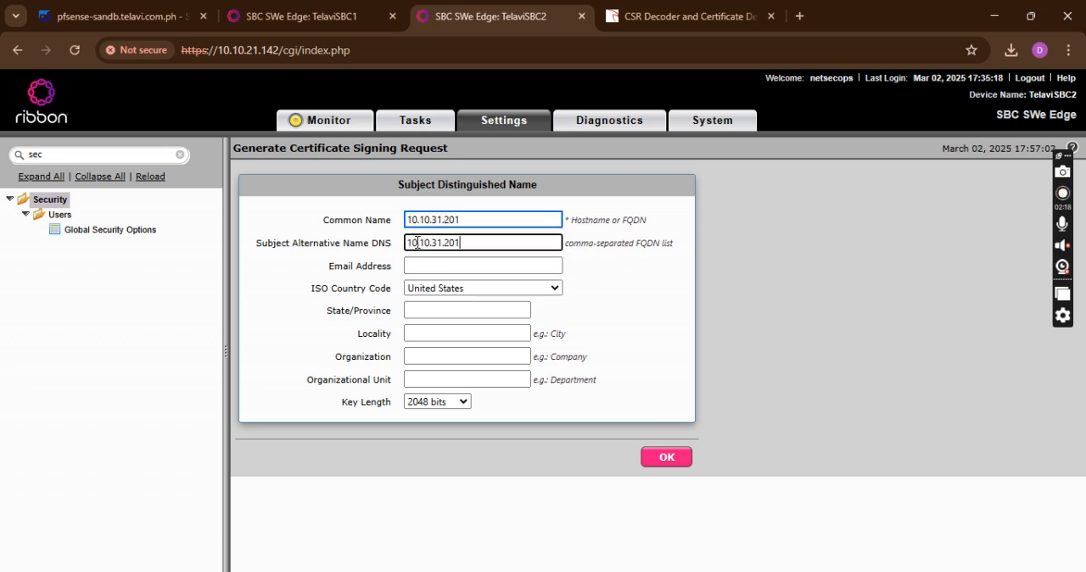
Enter the contact's e-mail address, choose Philippines as the ISO country, and set the State/Province to Metro Manila
click(451, 267)
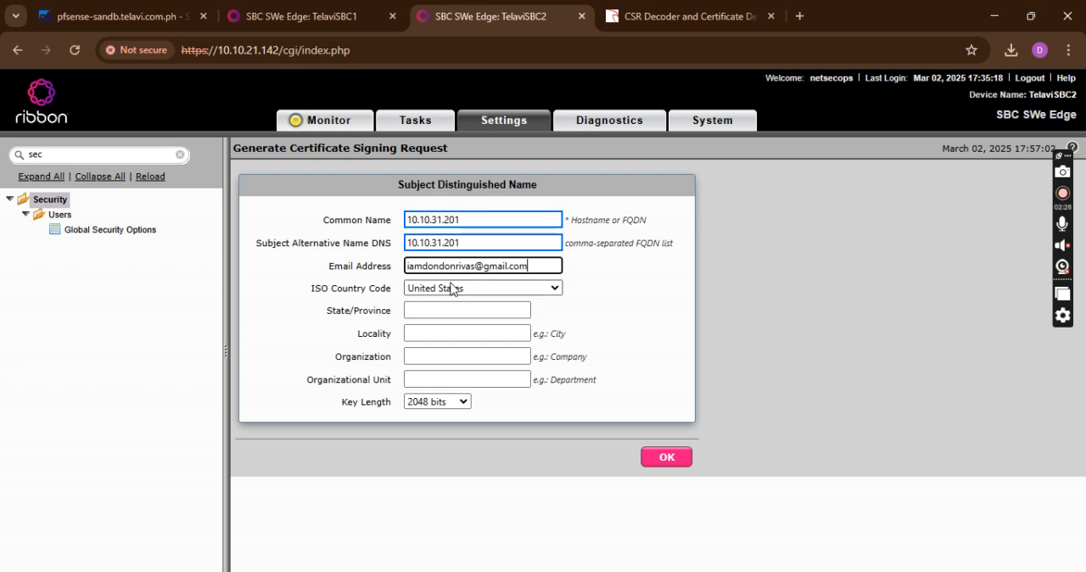
click(452, 290)
text(ph)
key(Return)
click(440, 313)
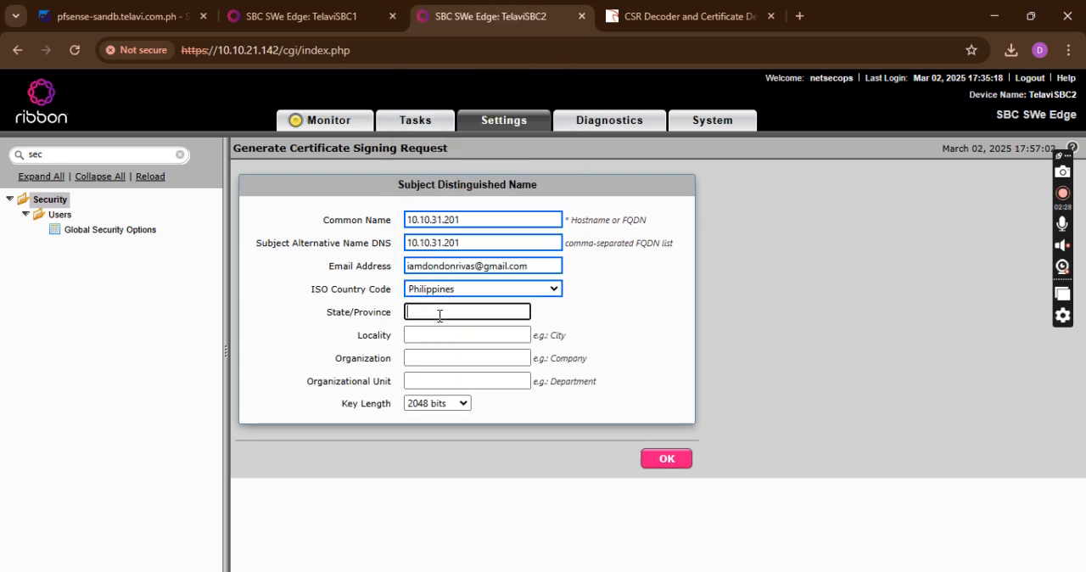
text(Metro Manila)
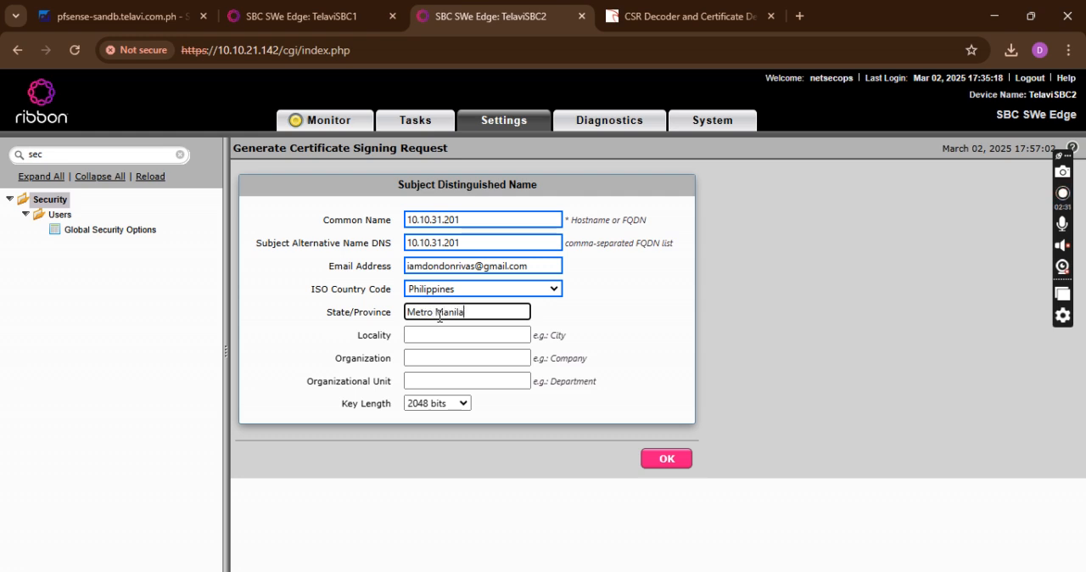
Set Locality to San Juan, Organization to Gur Lavi and Organizational Unit to CSTO, and generate the CSR
click(439, 334)
text(San Juan)
click(437, 358)
text(Gur Lavi)
click(443, 381)
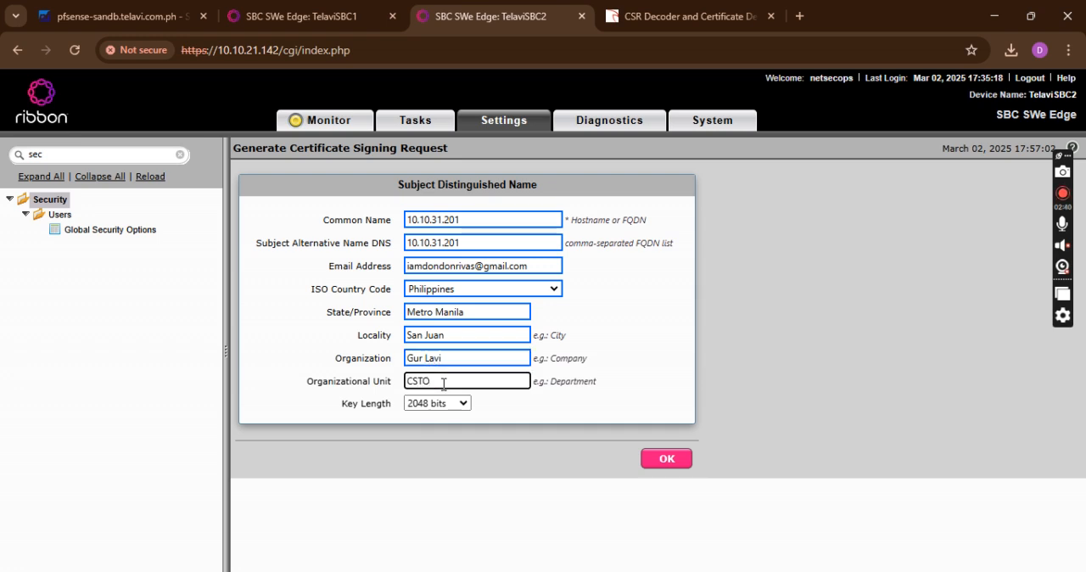
click(645, 459)
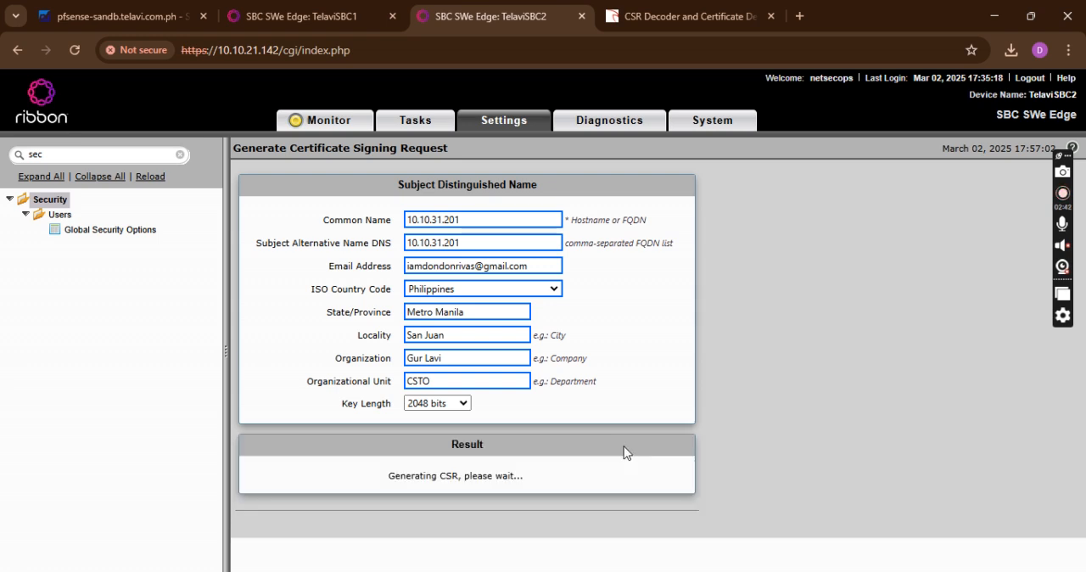
Copy the entire generated CSR text and paste it into a new Notepad++ document
scroll(600, 407, down, 3)
click(513, 409)
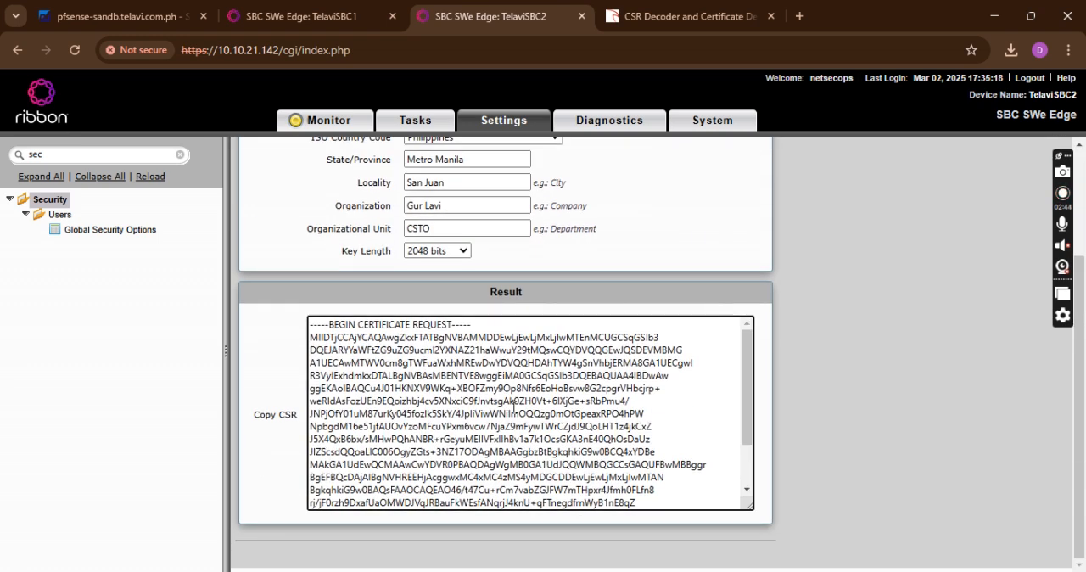
key(ctrl+a)
key(alt+Tab)
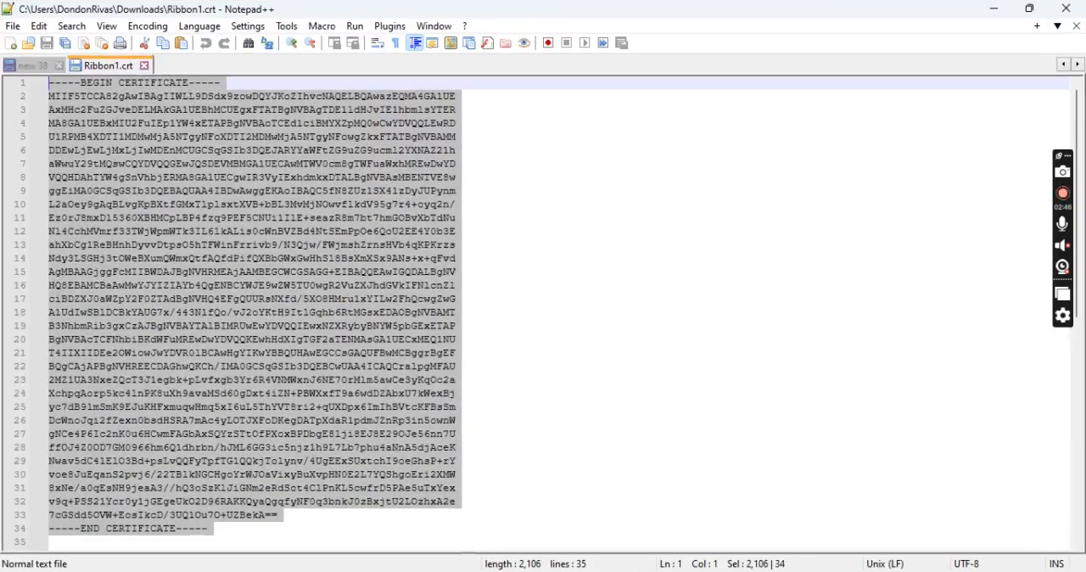
click(10, 43)
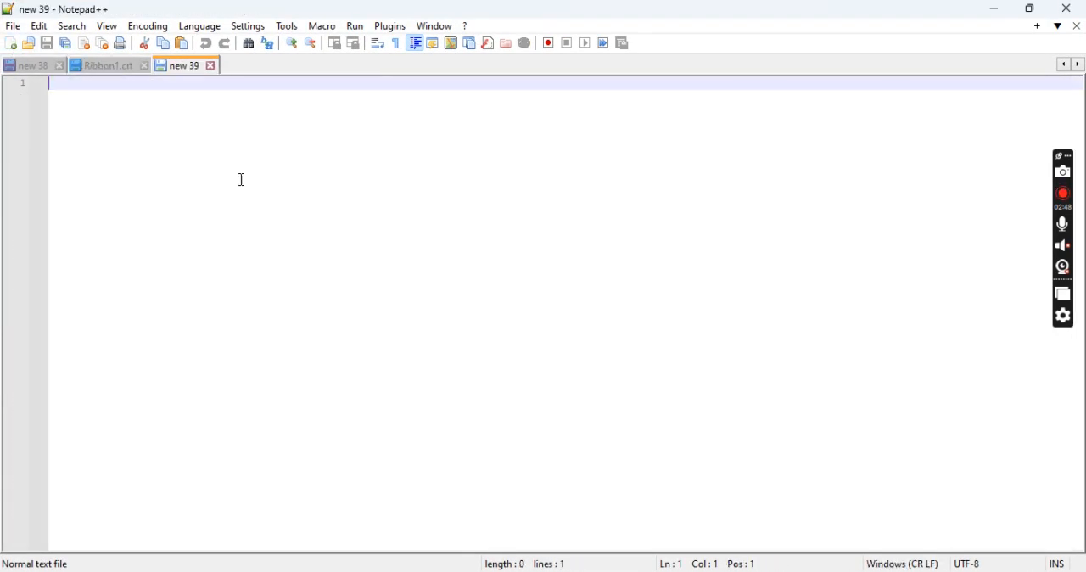
key(ctrl+v)
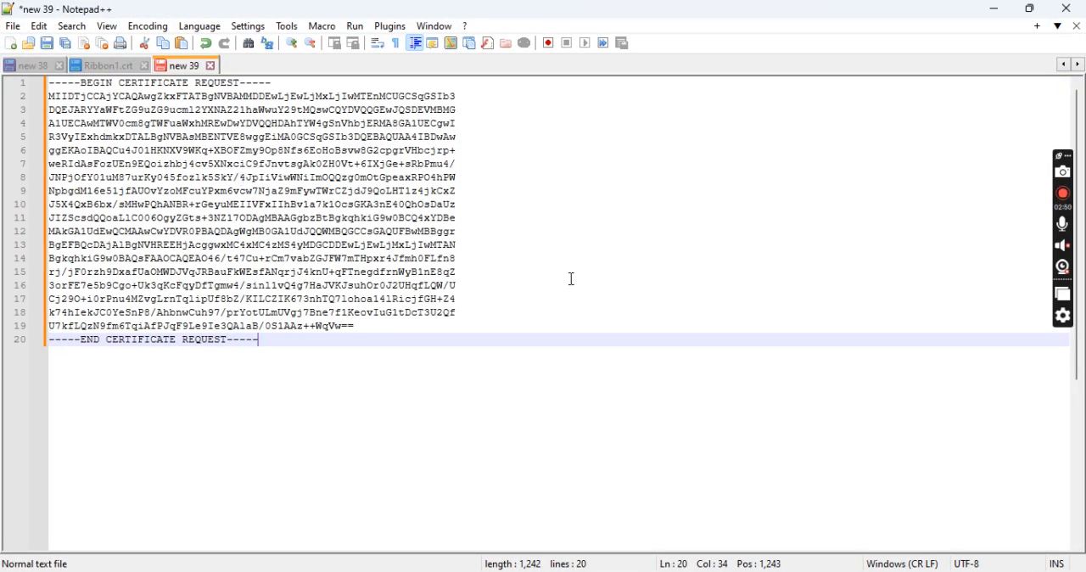
click(995, 9)
Switch to the pfSense certificates page and start a new certificate entry with the method Sign a Certificate Signing Request
click(175, 7)
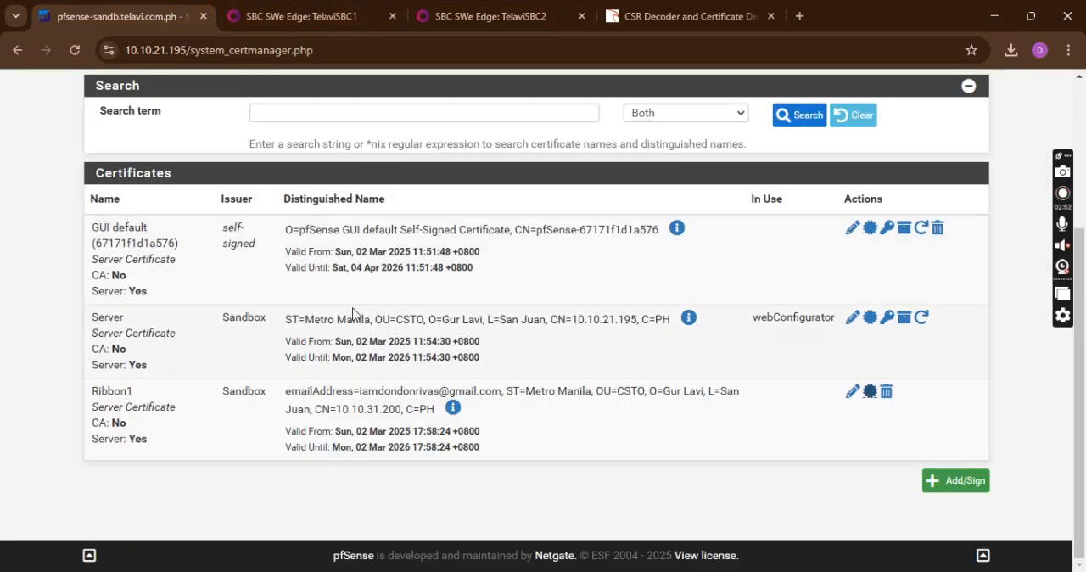
scroll(357, 310, up, 3)
scroll(470, 314, down, 2)
scroll(470, 314, up, 2)
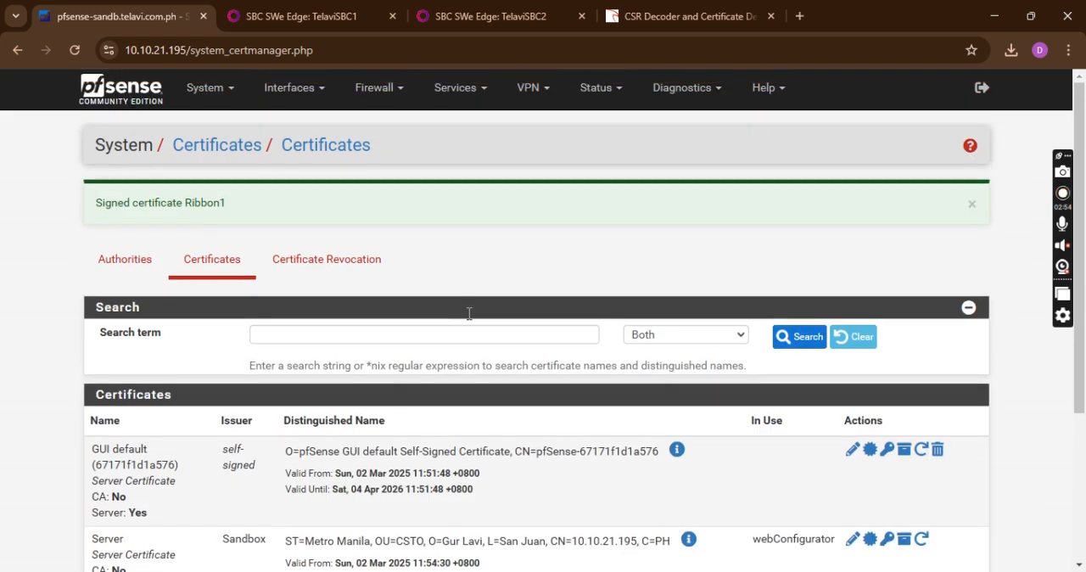
scroll(863, 467, down, 4)
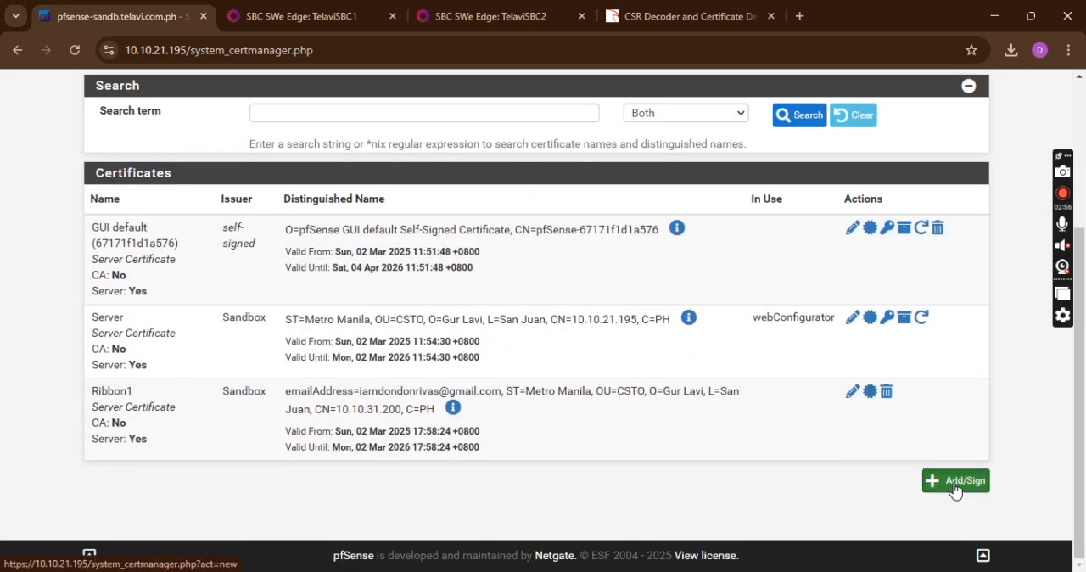
click(952, 481)
click(325, 281)
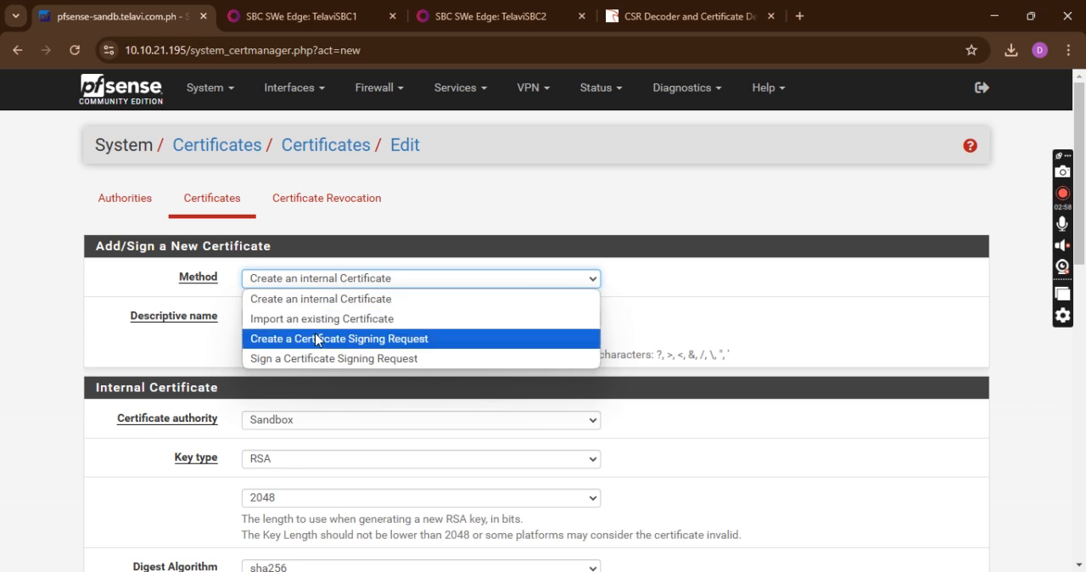
click(415, 364)
Name the certificate Ribbon2 and paste the copied signing request as its CSR data
click(329, 319)
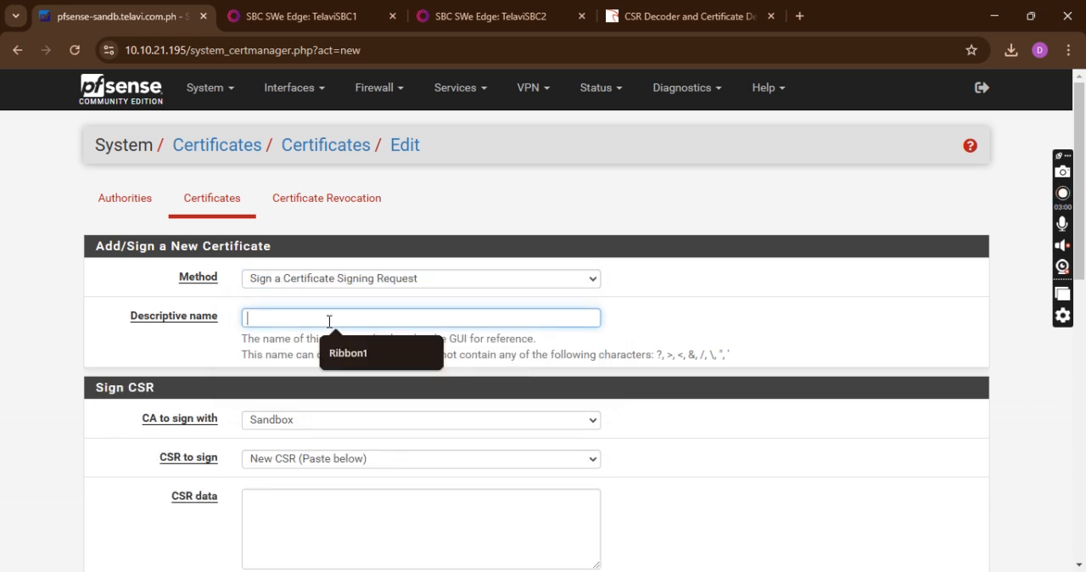
text(Ribbon2)
scroll(330, 323, down, 1)
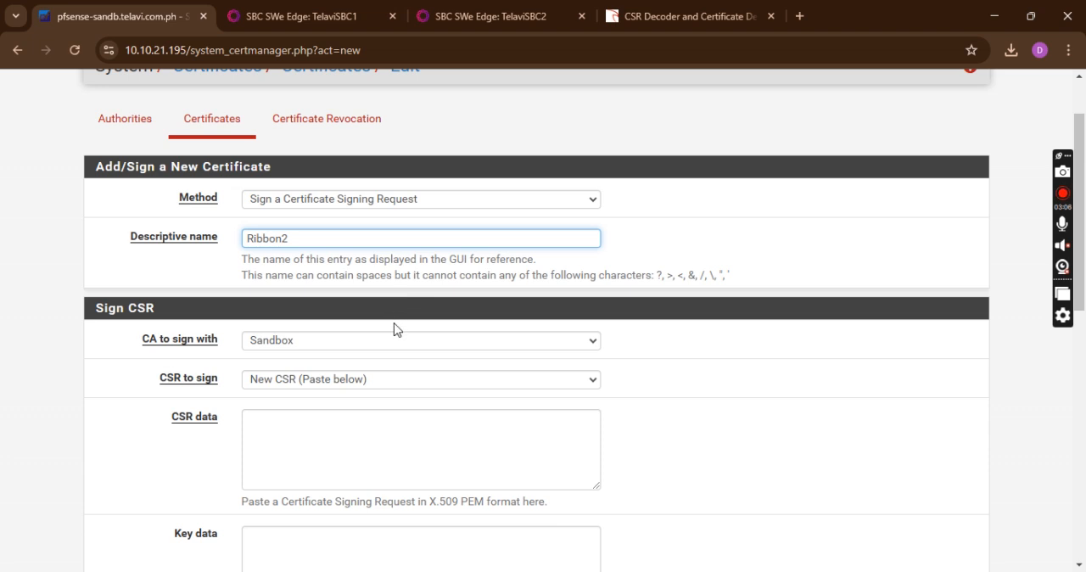
scroll(255, 348, down, 1)
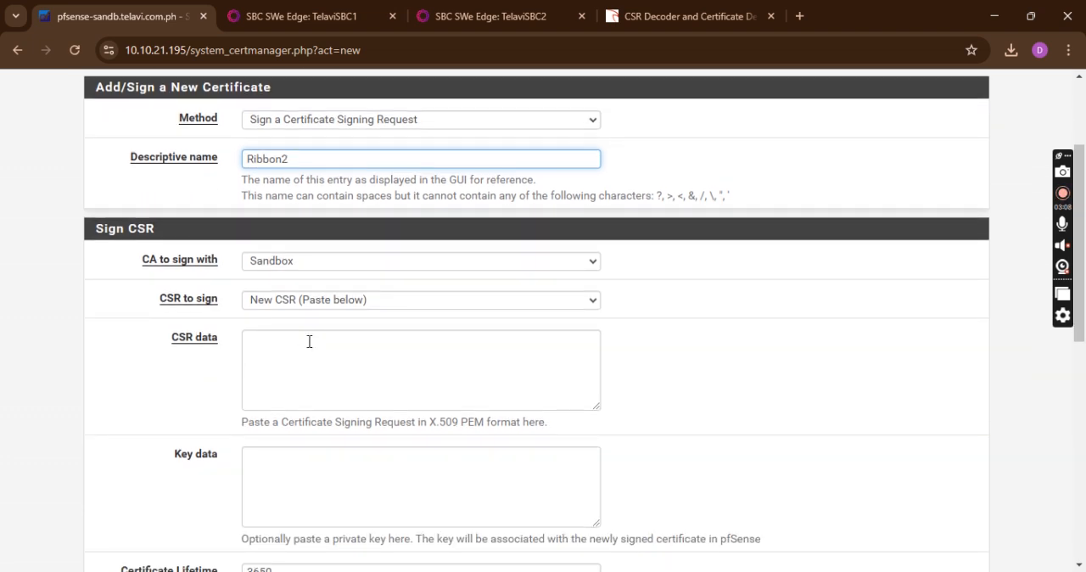
click(296, 365)
key(ctrl+v)
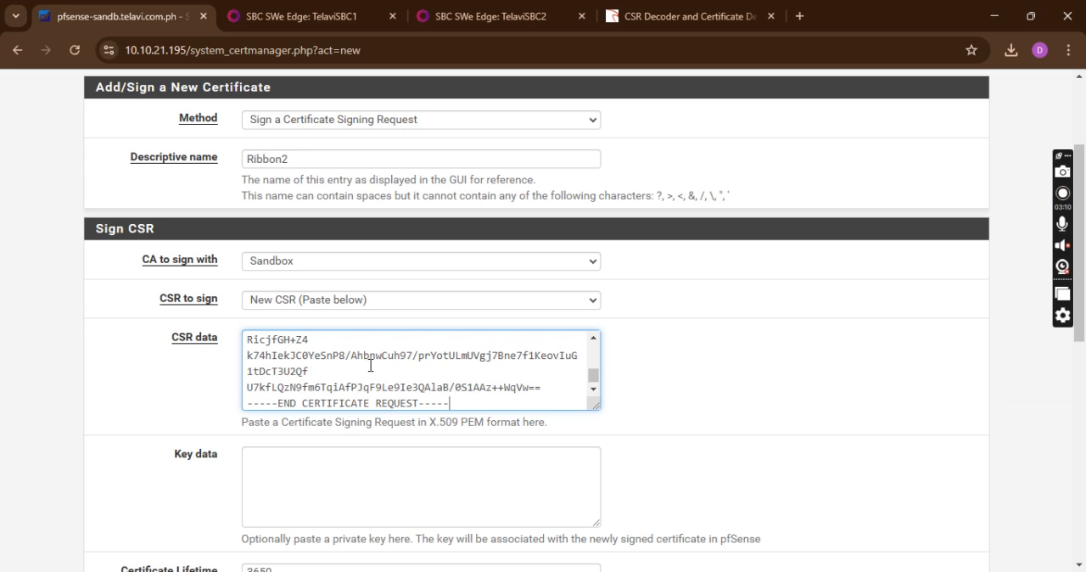
Set the certificate lifetime to 365 days and the certificate type to Server Certificate
scroll(536, 378, down, 5)
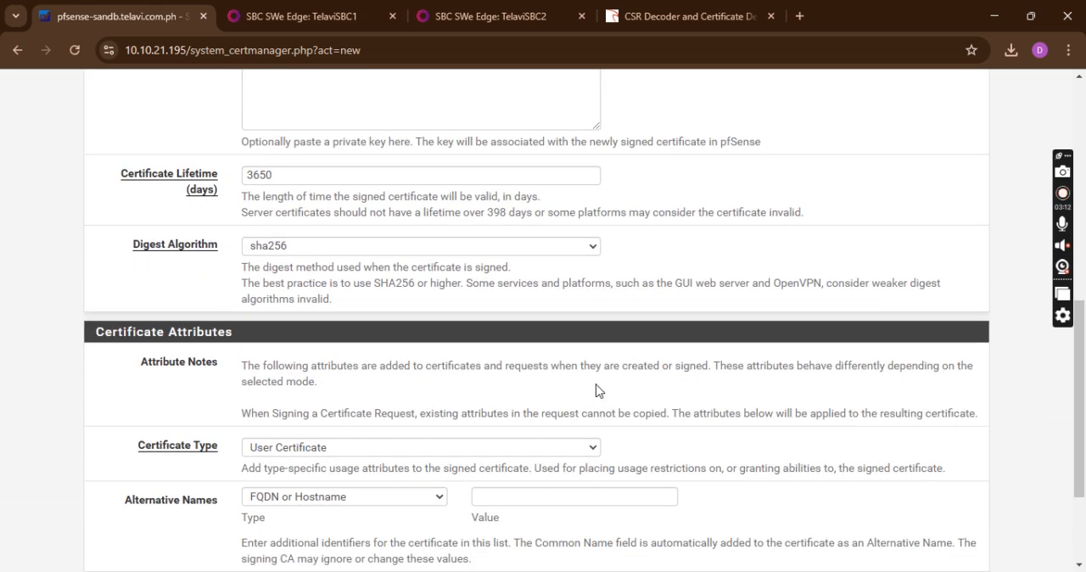
click(300, 174)
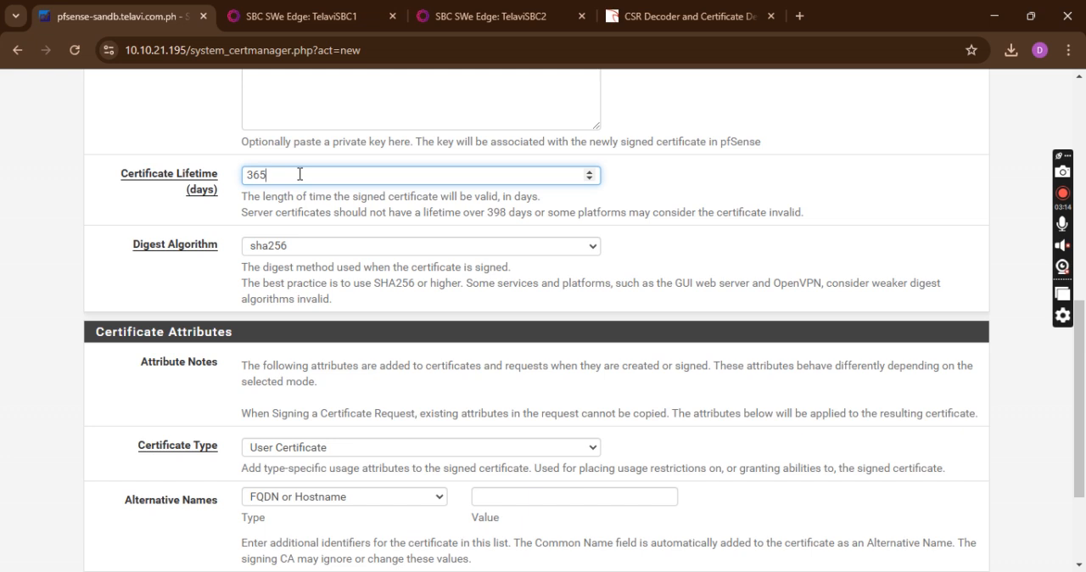
scroll(536, 348, down, 3)
click(353, 293)
click(345, 311)
Add the IP address 10.10.31.201 as the alternative name and save the signed certificate
click(318, 342)
click(331, 378)
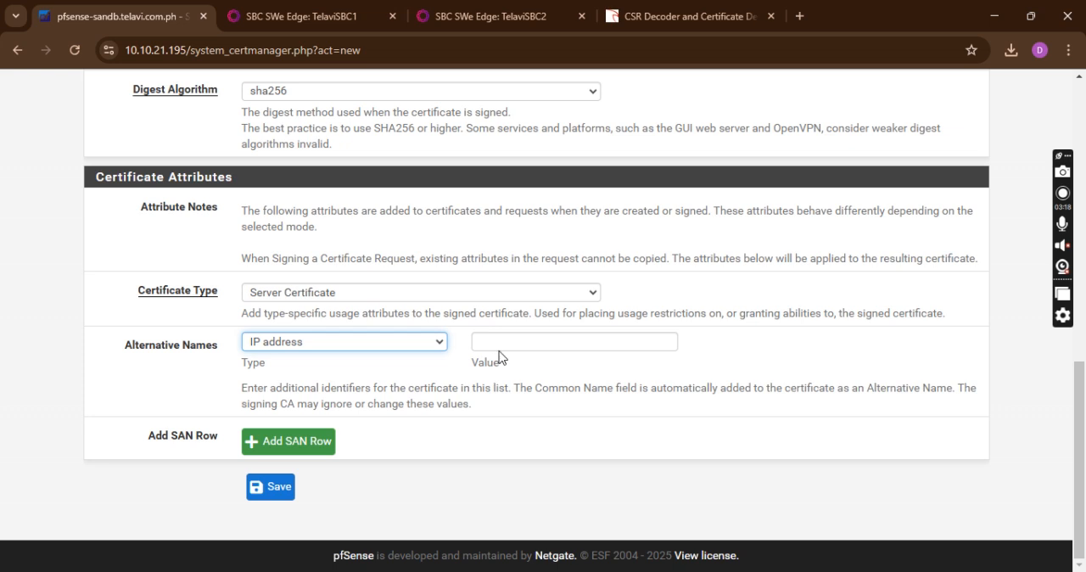
click(502, 343)
click(577, 377)
key(BackSpace)
text(10.10.31.201)
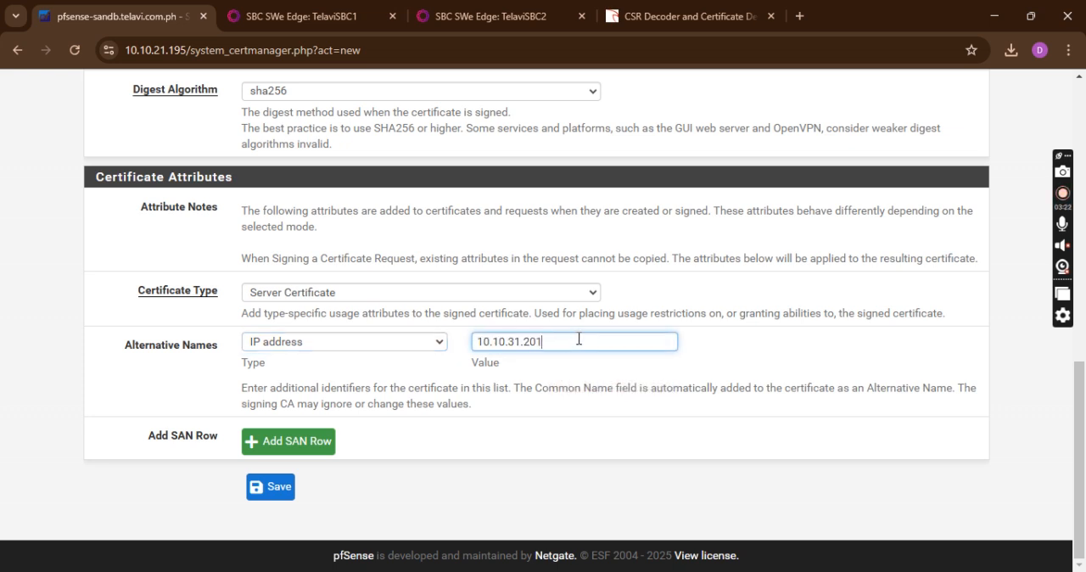
click(287, 492)
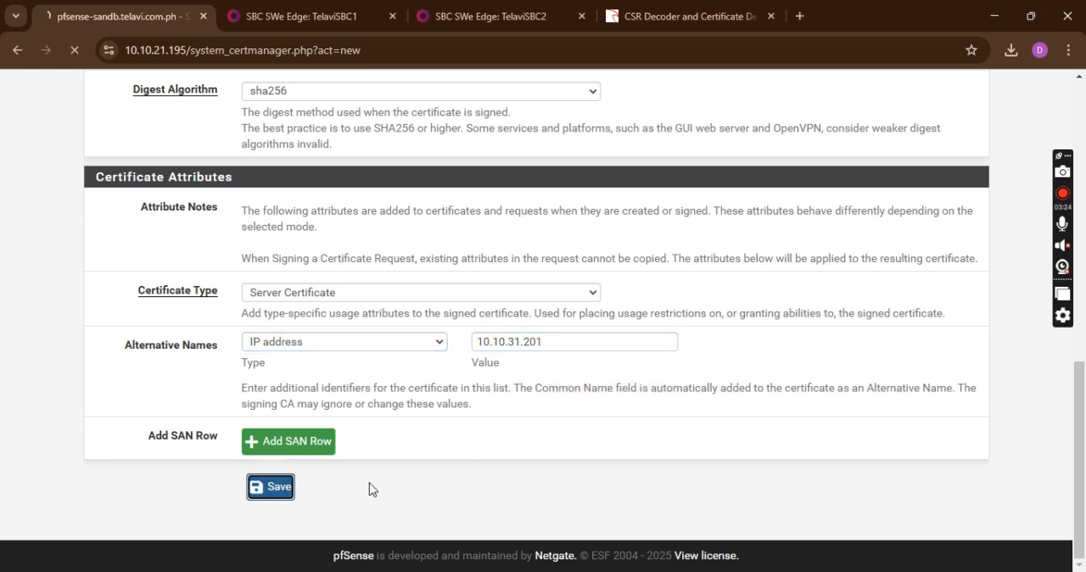
Export the signed Ribbon2 certificate from pfSense and show the downloaded file in its folder
scroll(475, 427, down, 3)
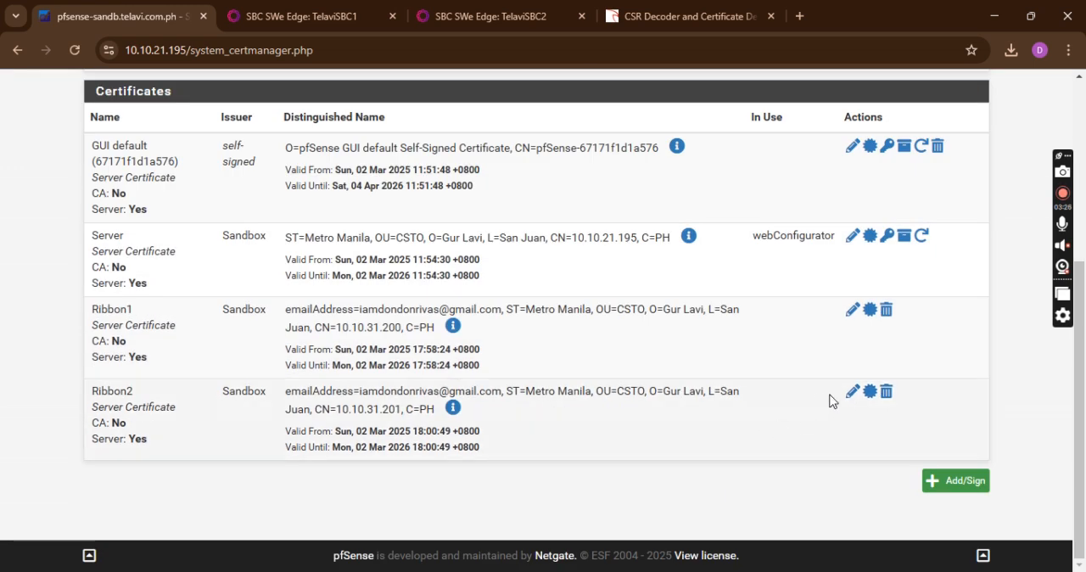
click(871, 400)
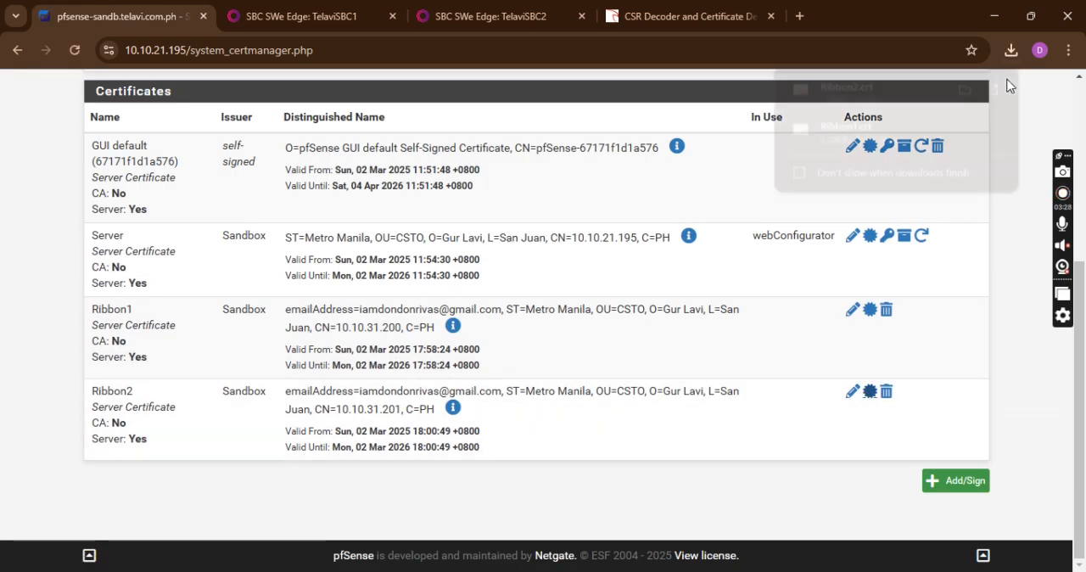
click(967, 88)
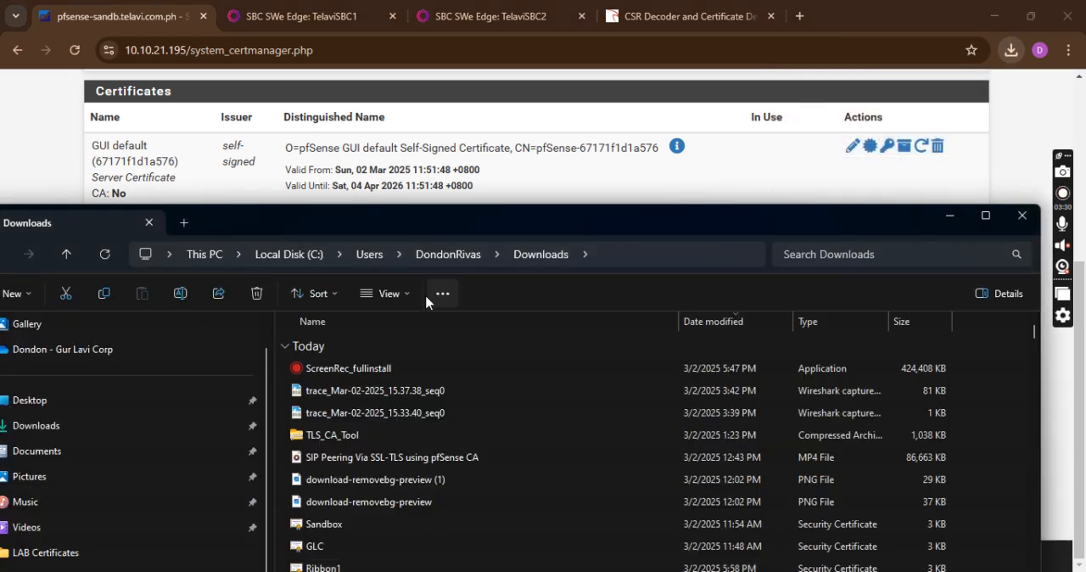
Open the Ribbon2 certificate file in Notepad++, copy its entire contents, and return to the browser
right_click(382, 545)
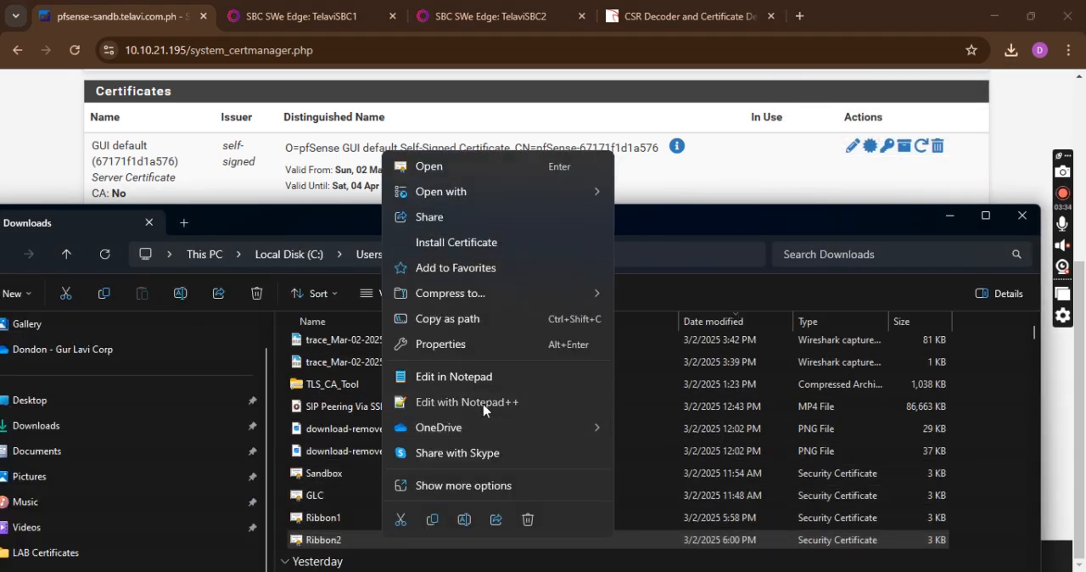
click(480, 402)
click(525, 284)
key(ctrl+a)
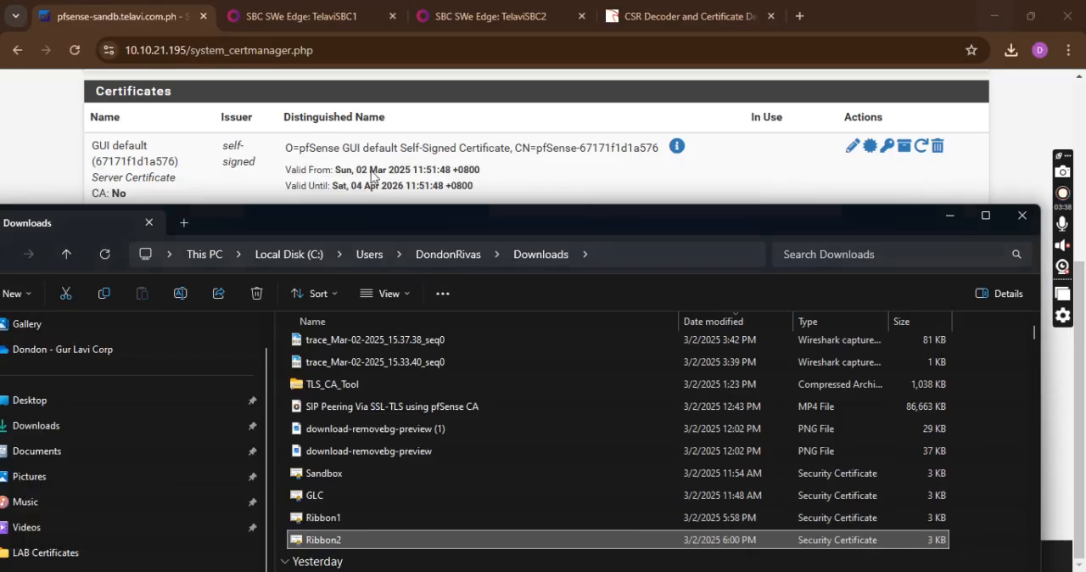
click(995, 8)
click(151, 7)
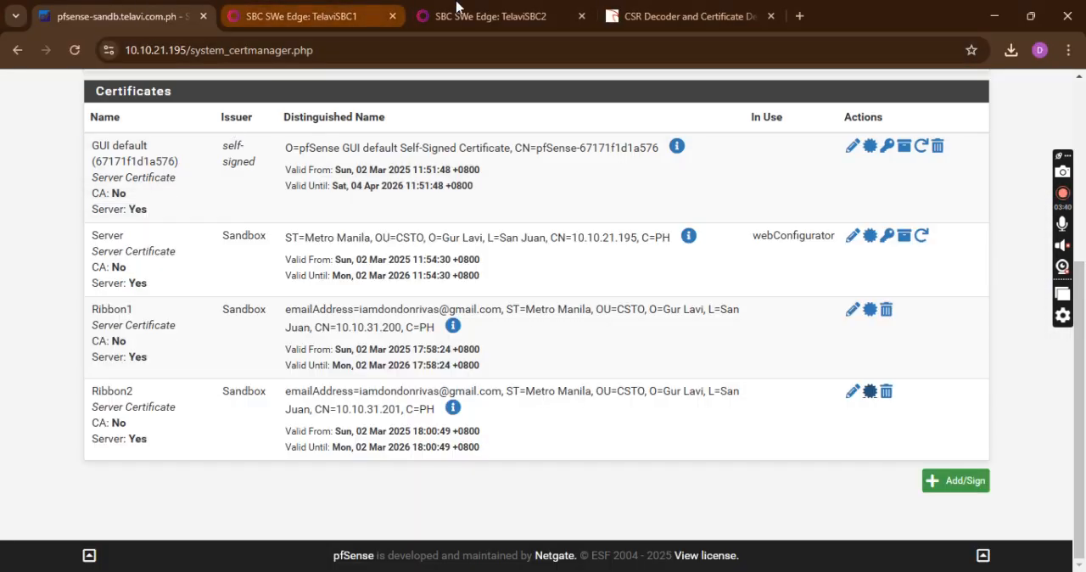
Switch to TelaviSBC2 and open the SBC Primary Certificate page from its security settings
click(475, 16)
scroll(498, 293, up, 5)
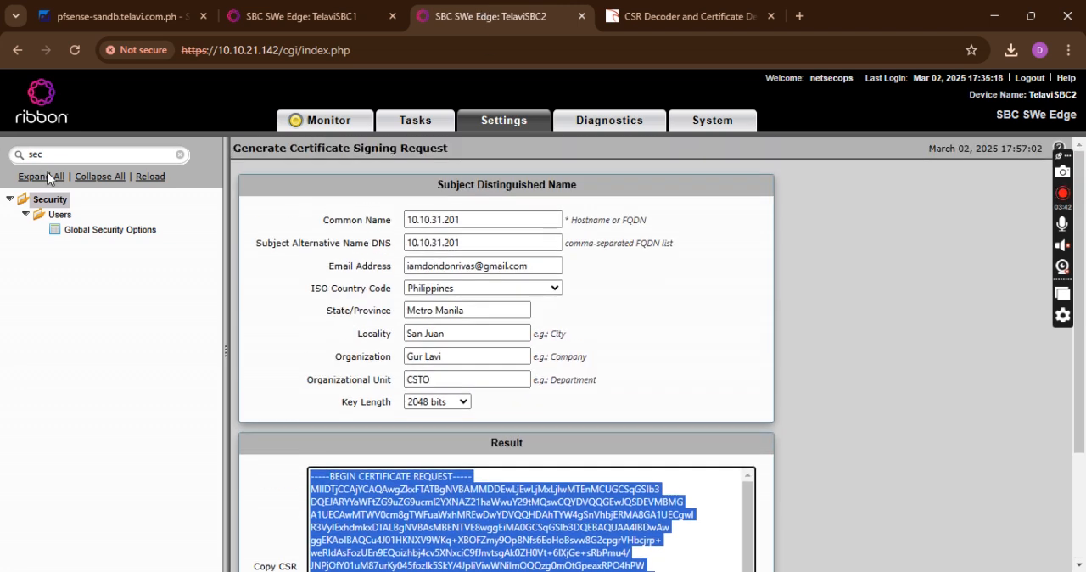
click(47, 200)
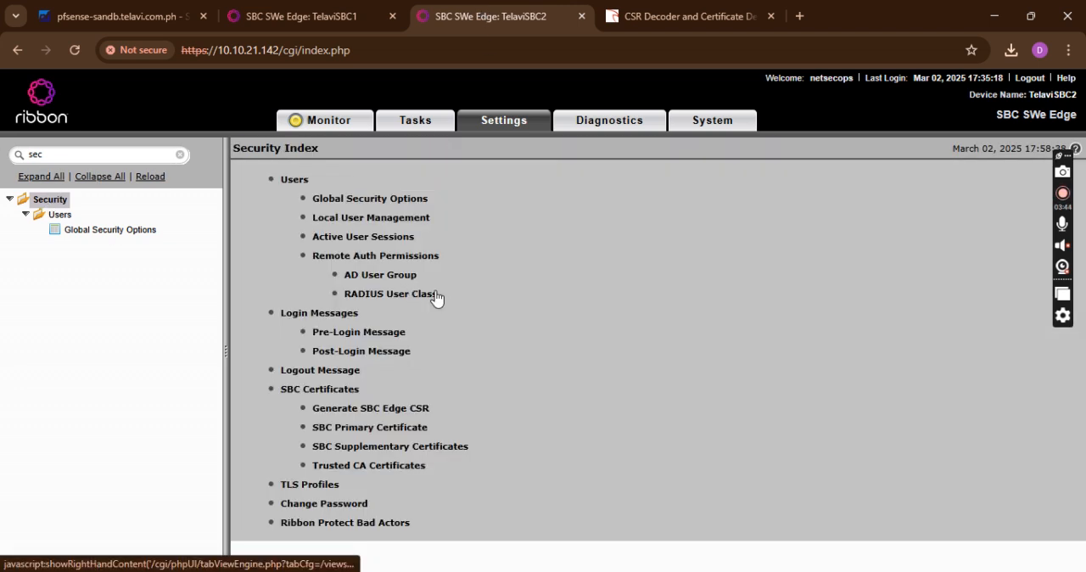
click(391, 427)
Import the copied Base64 text as TelaviSBC2's X.509 signed certificate, removing the trailing blank line, and confirm the import
mouse_move(275, 180)
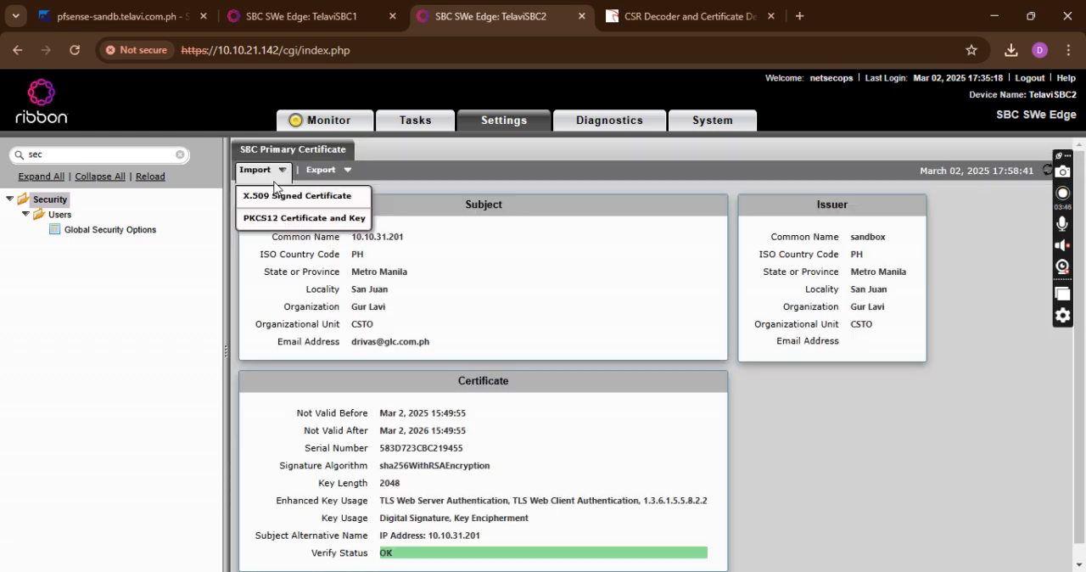
click(270, 197)
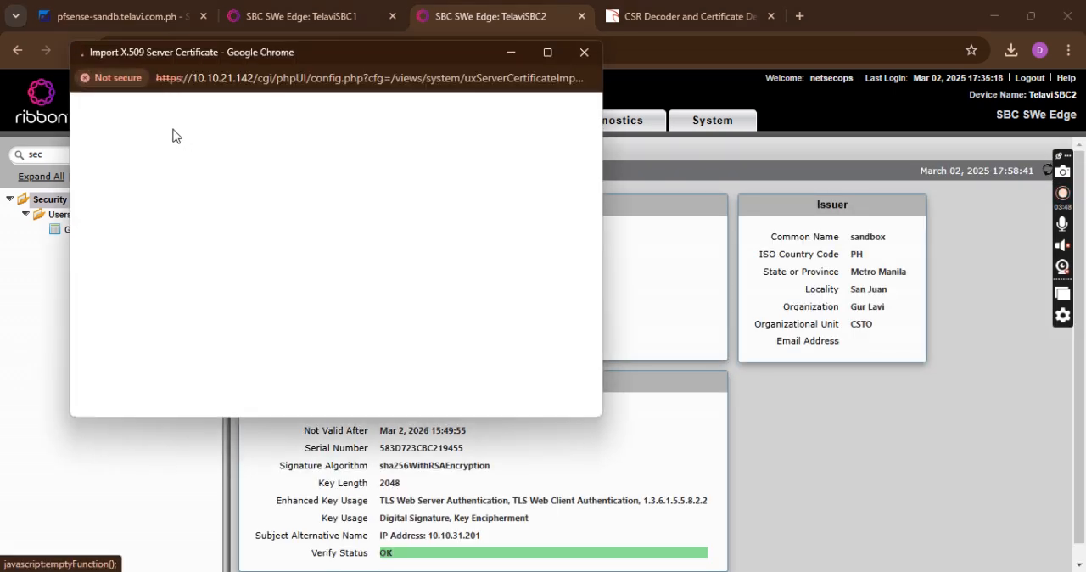
click(255, 202)
key(ctrl+v)
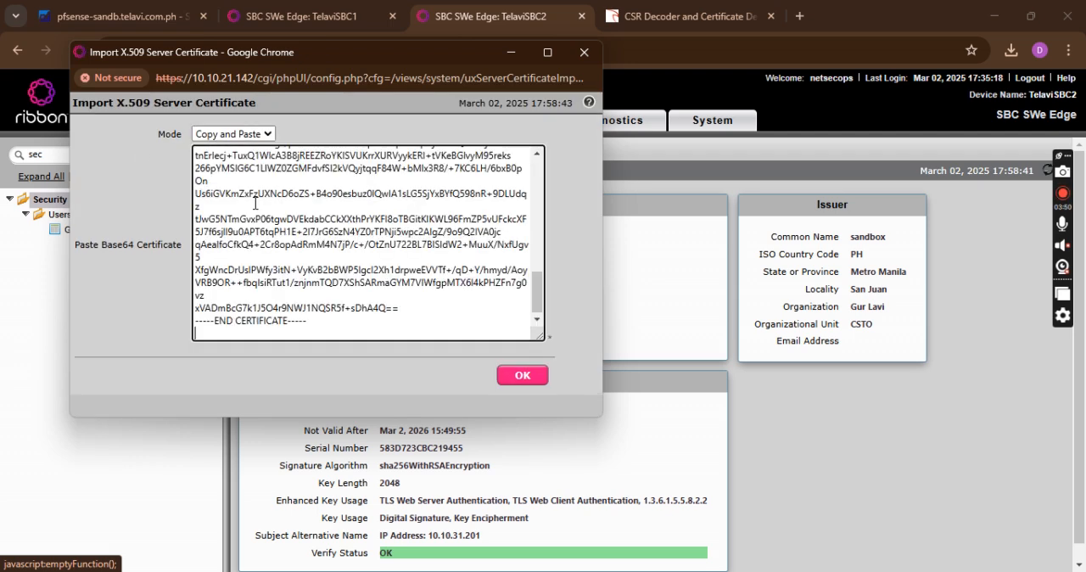
key(BackSpace)
click(522, 375)
click(414, 219)
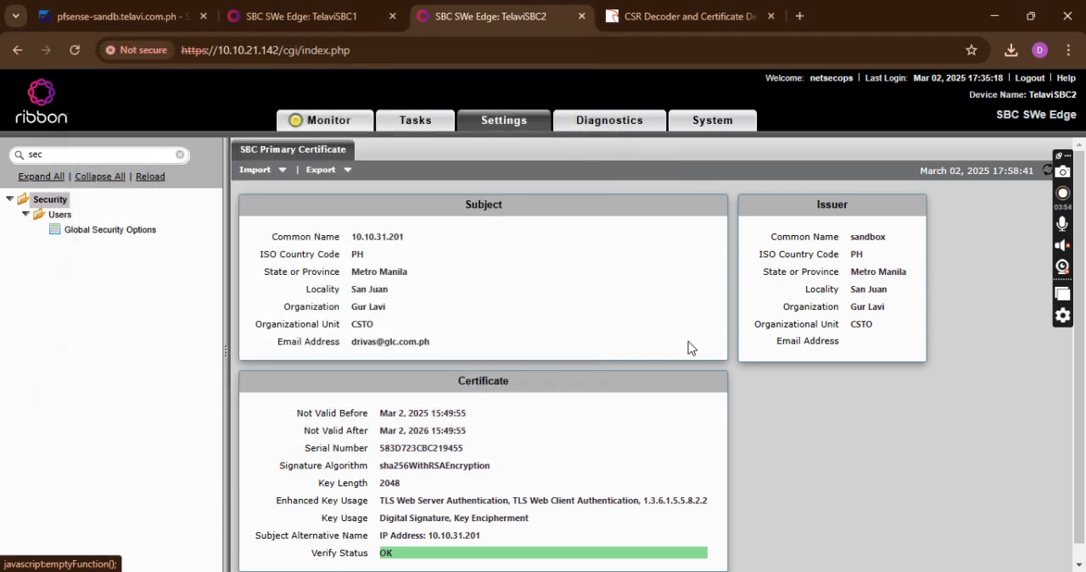
Check the subject common name, e-mail address and verify status of TelaviSBC2's imported primary certificate
scroll(511, 338, down, 1)
mouse_move(356, 225)
mouse_down()
mouse_move(417, 227)
mouse_move(351, 220)
mouse_up()
click(443, 258)
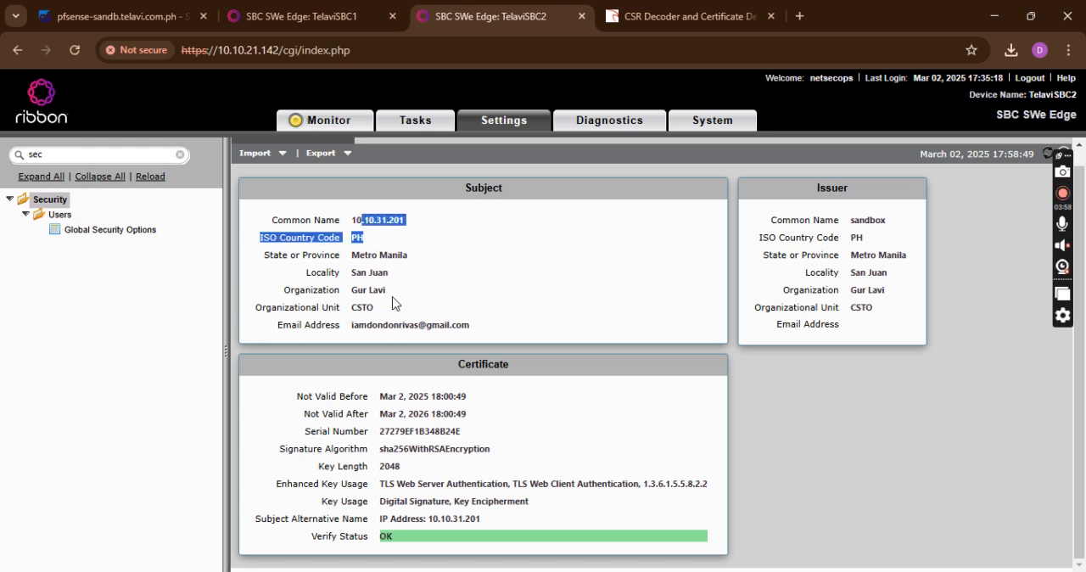
drag(353, 325, 403, 326)
click(363, 125)
click(424, 119)
click(504, 129)
Switch to TelaviSBC1, clear the settings tree filter and search the tree for "sec"
click(299, 8)
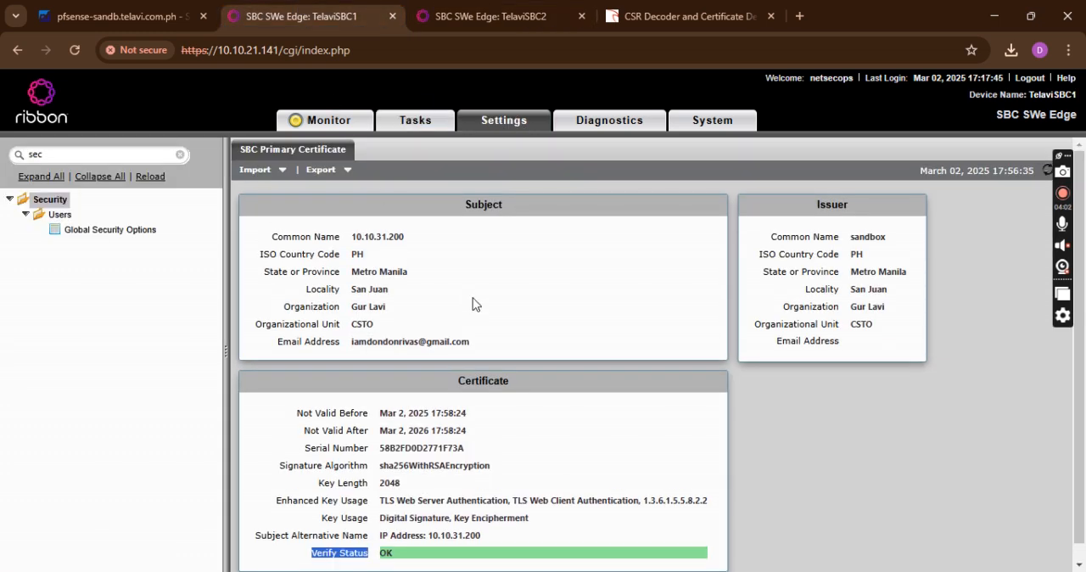
click(179, 155)
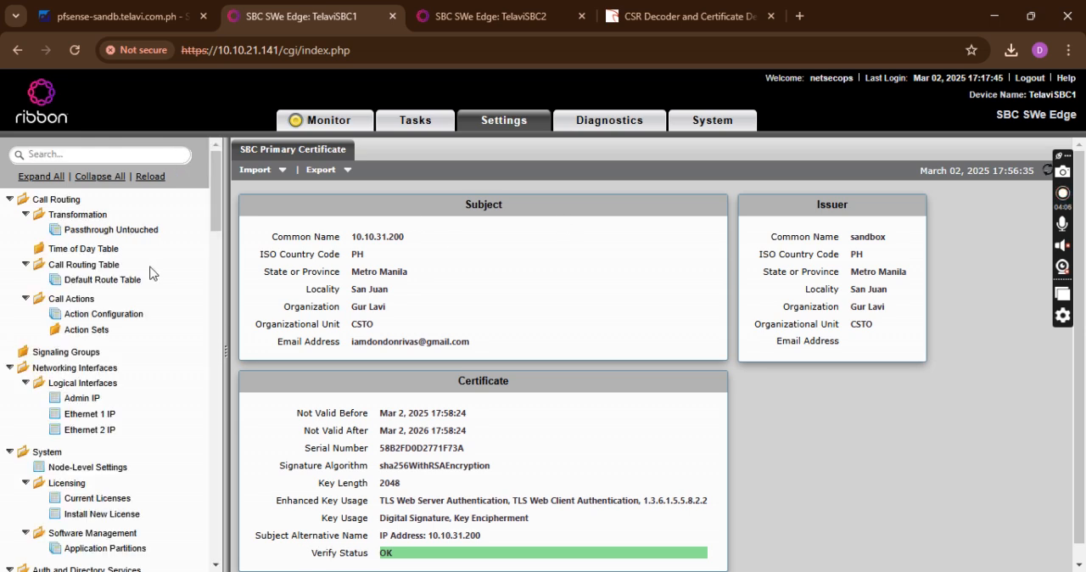
click(107, 154)
text(se)
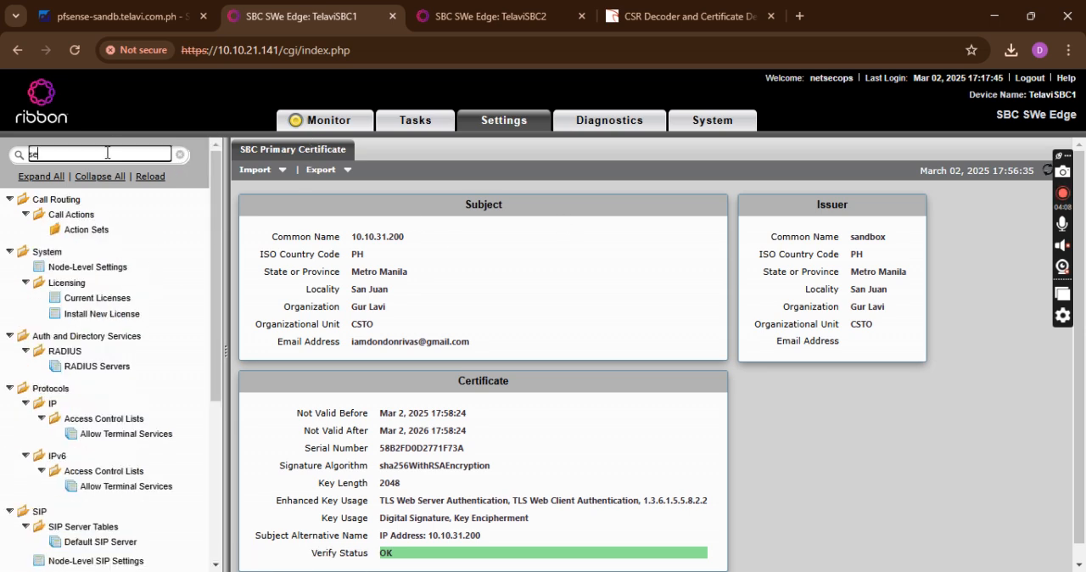
text(c)
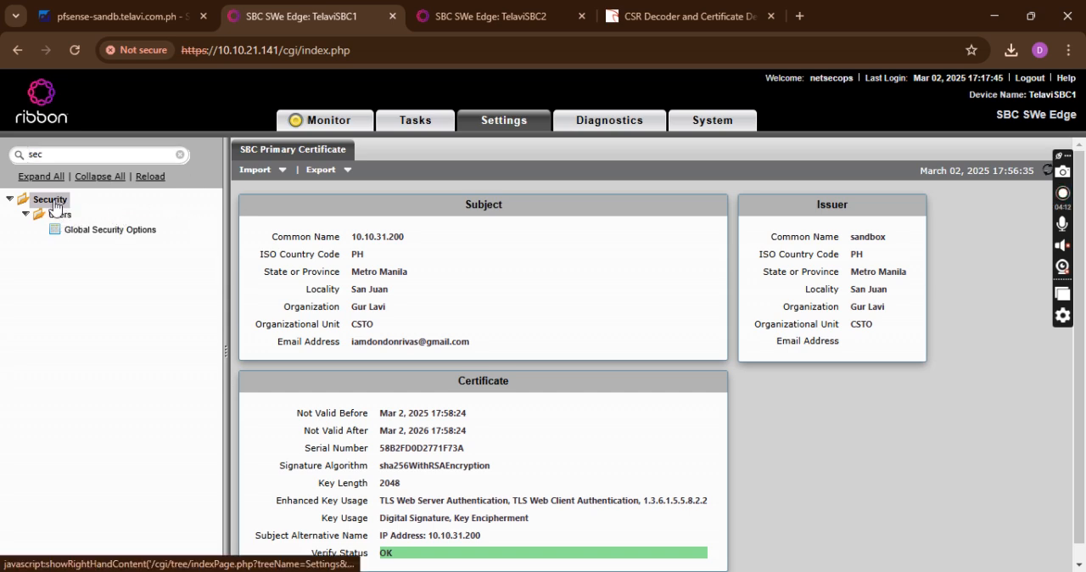
Open the Tasks page of TelaviSBC1 and dismiss the session alert
click(369, 121)
click(415, 121)
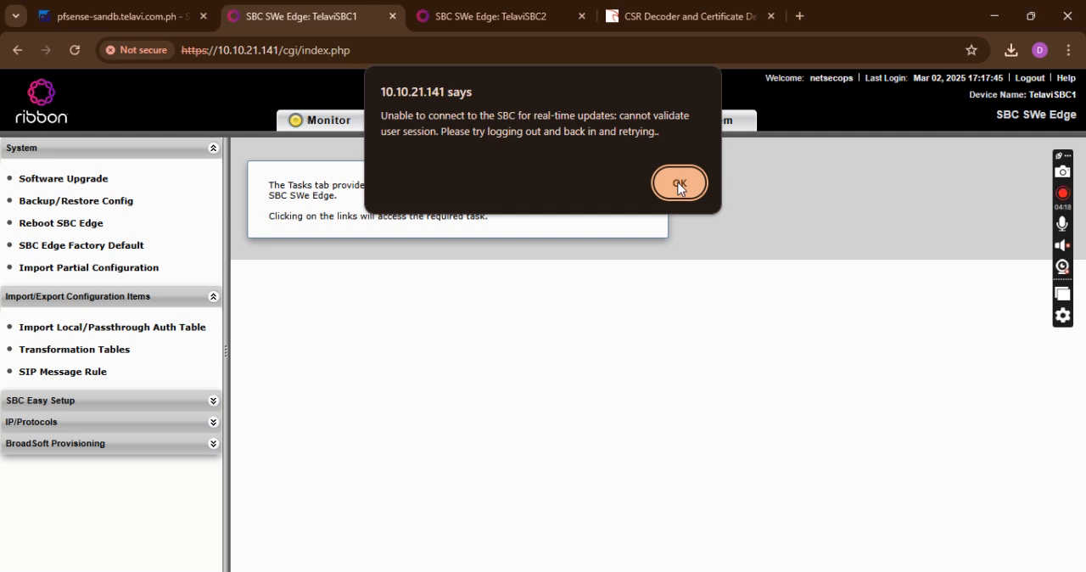
click(678, 185)
Reload the TelaviSBC2 web page and the TelaviSBC1 web page
click(439, 7)
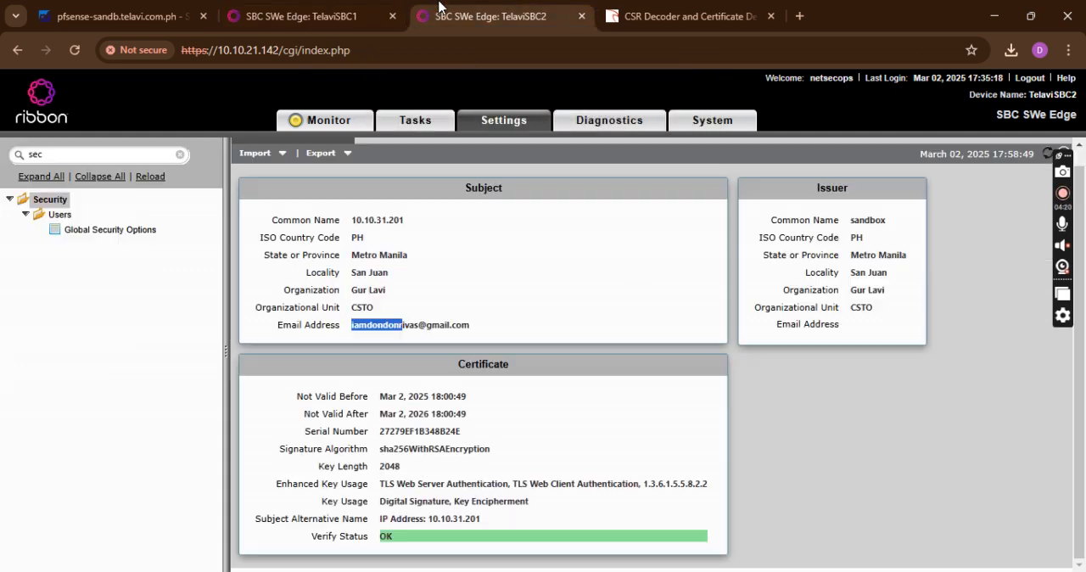
click(74, 50)
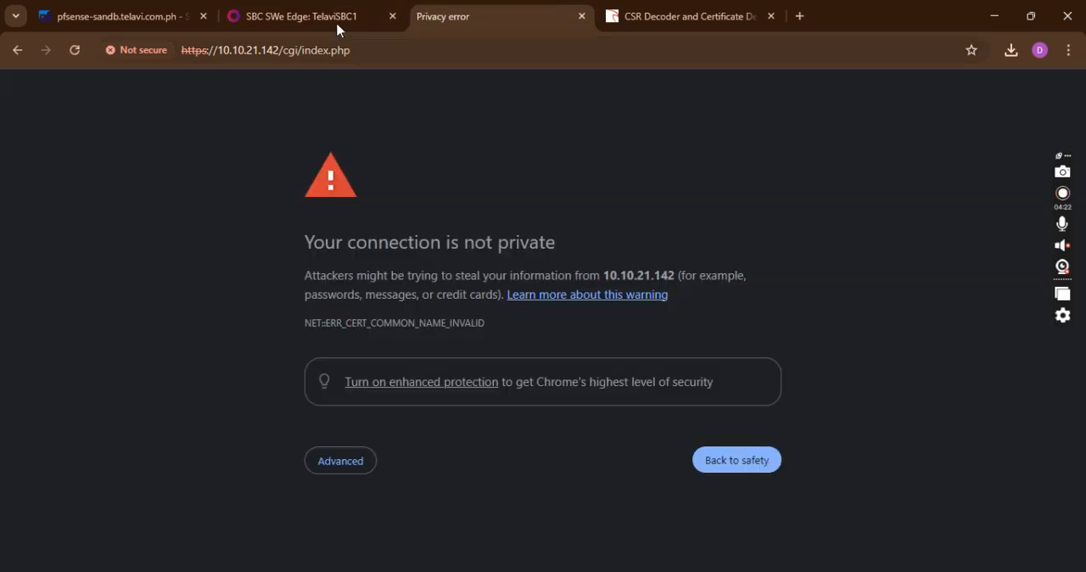
click(331, 19)
click(75, 50)
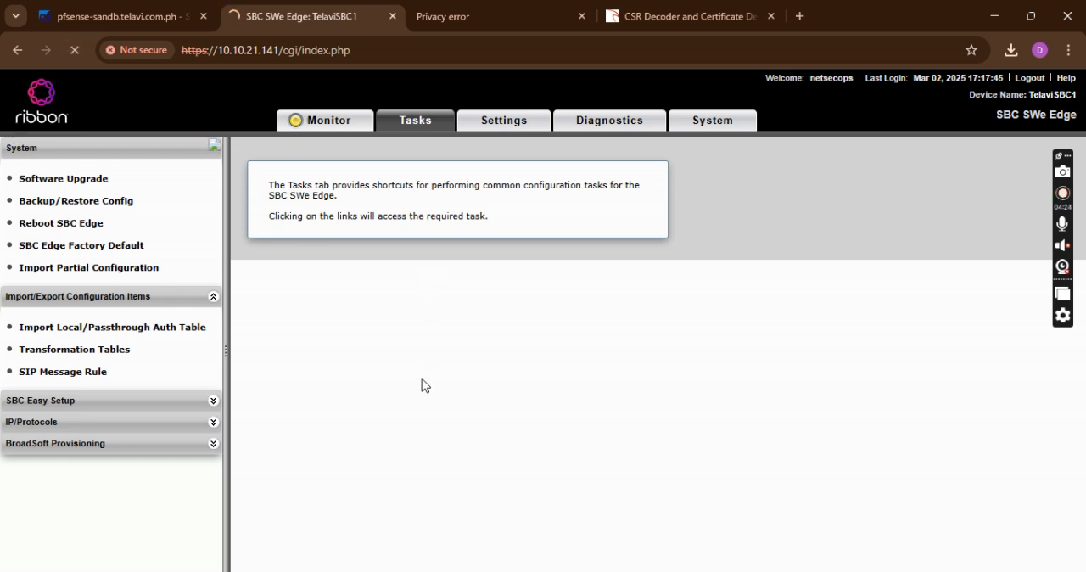
Return to the 10.10.21.142 page and proceed past its privacy warning
click(514, 8)
click(361, 458)
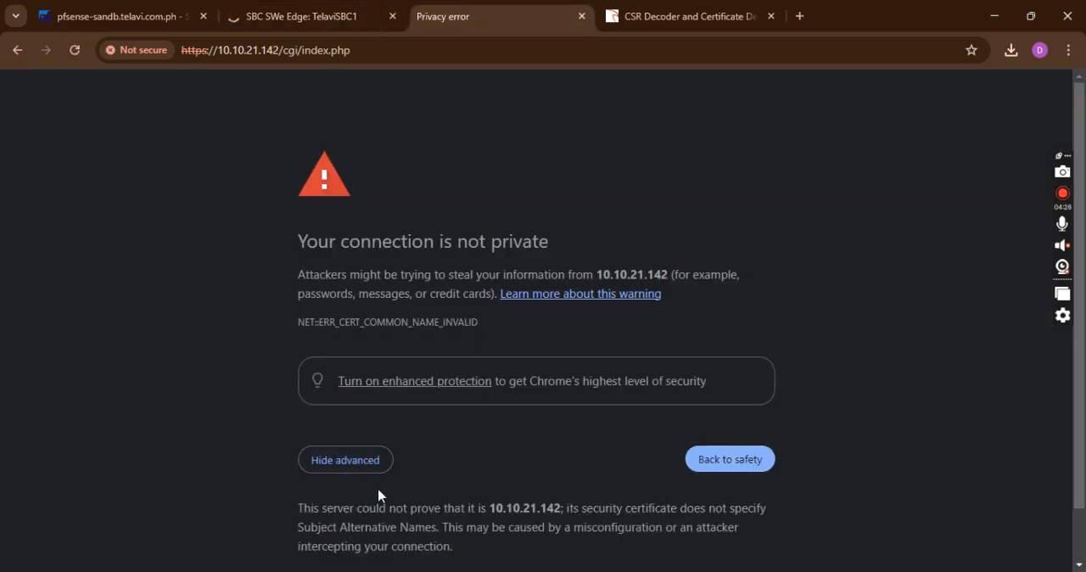
click(390, 524)
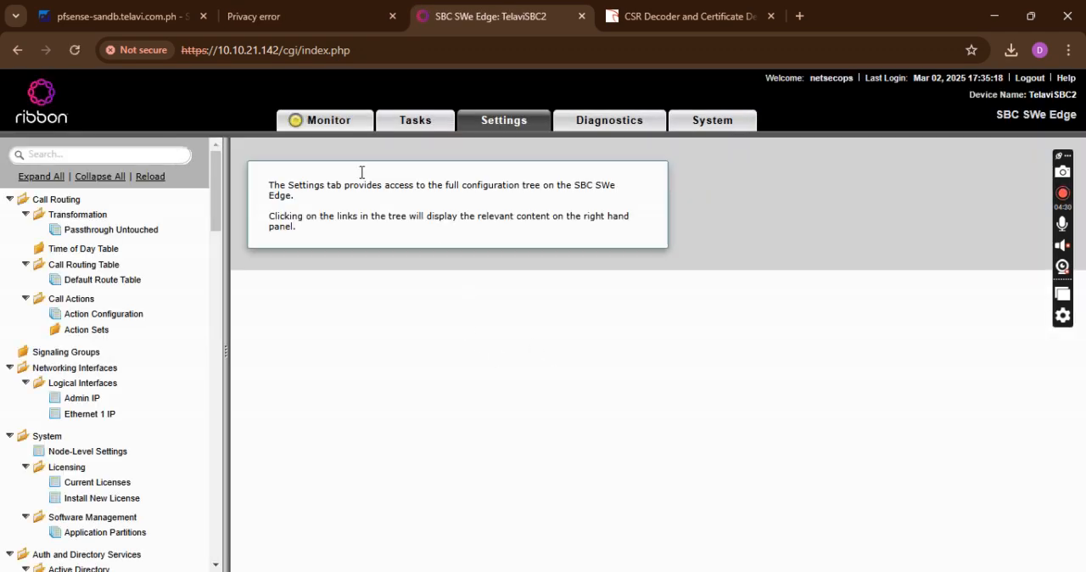
Switch to the 10.10.21.141 page and proceed past its privacy warning
click(305, 16)
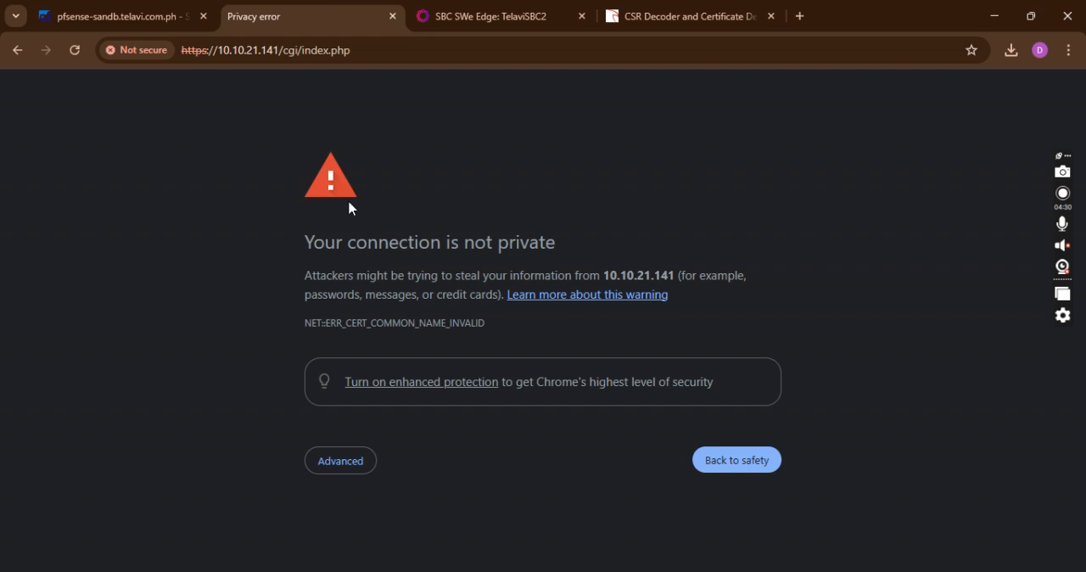
click(342, 465)
scroll(464, 515, down, 1)
click(426, 525)
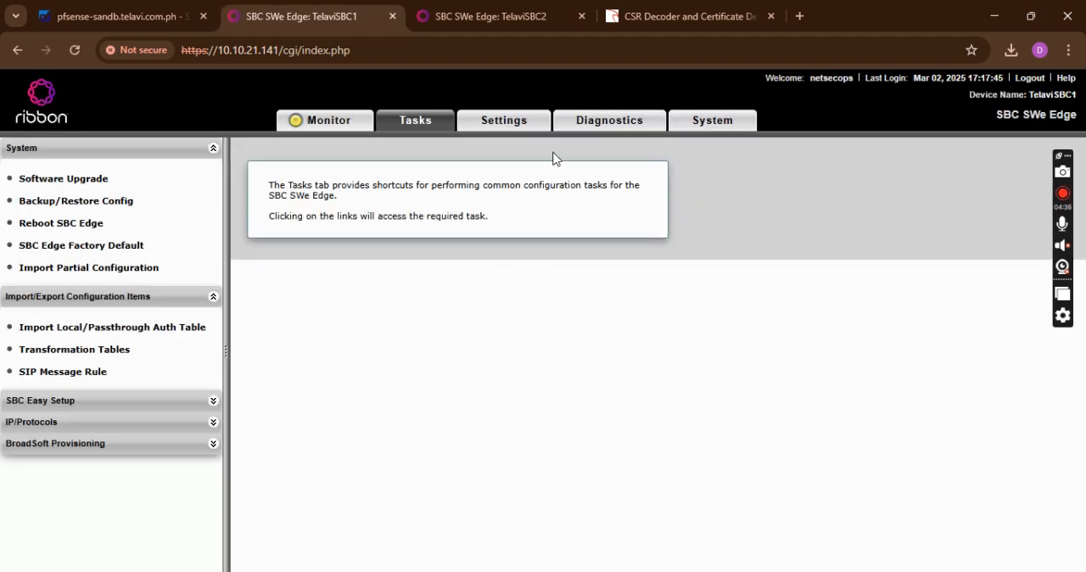
Open TelaviSBC1's settings tree, collapse all its folders, and look briefly into the SIP folder
click(524, 122)
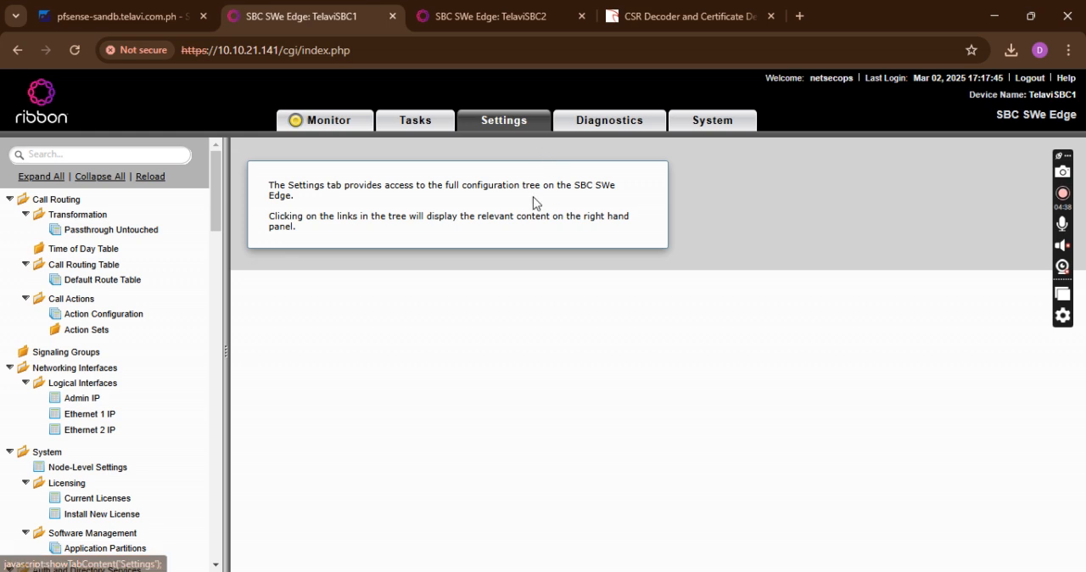
click(107, 179)
click(9, 295)
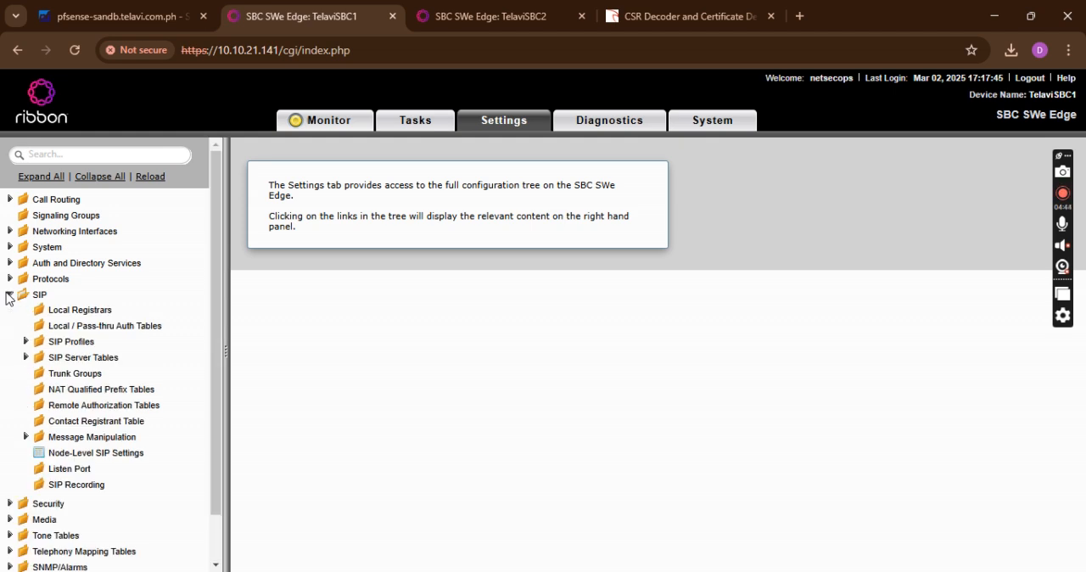
click(9, 295)
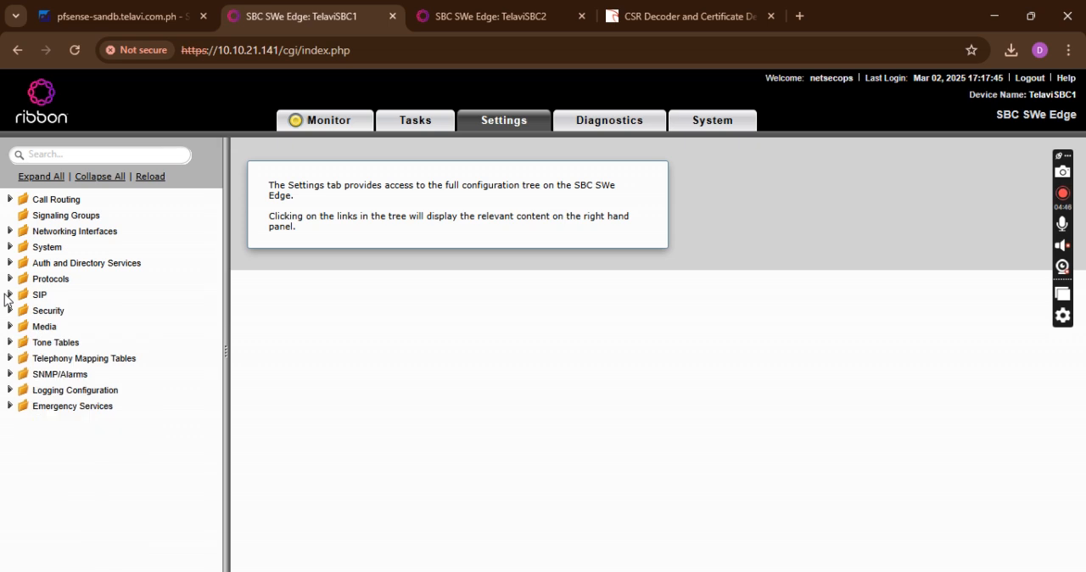